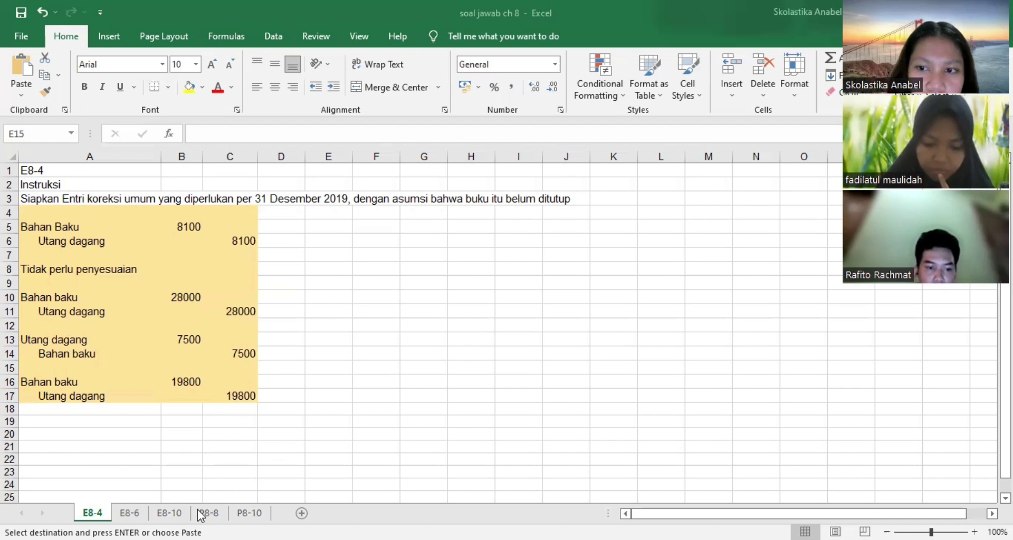
- Open sheet E8-6 and examine the May 10 purchase entry and its amount formula against the transaction description
key("ctrl+Page_Down")
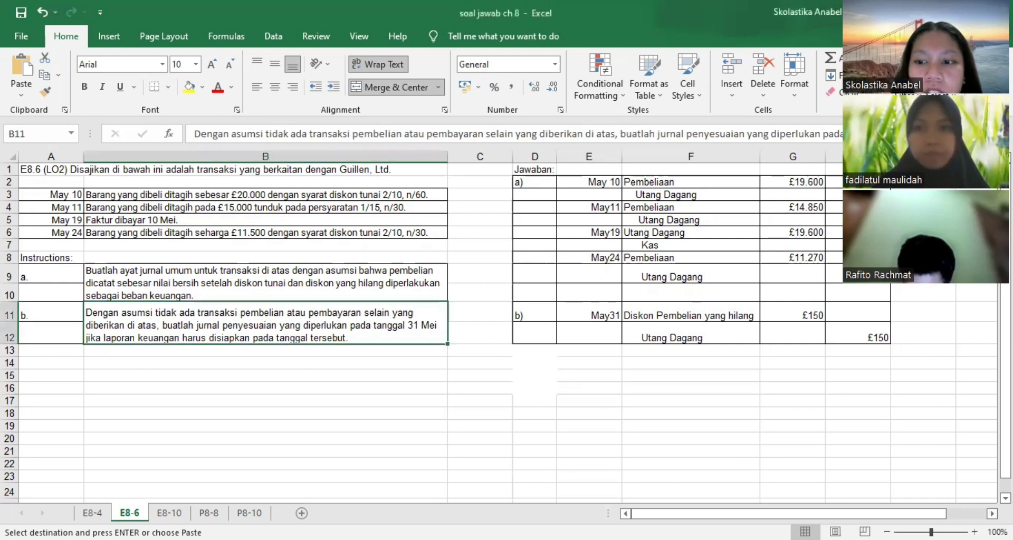
scroll(507, 327, "right", 1)
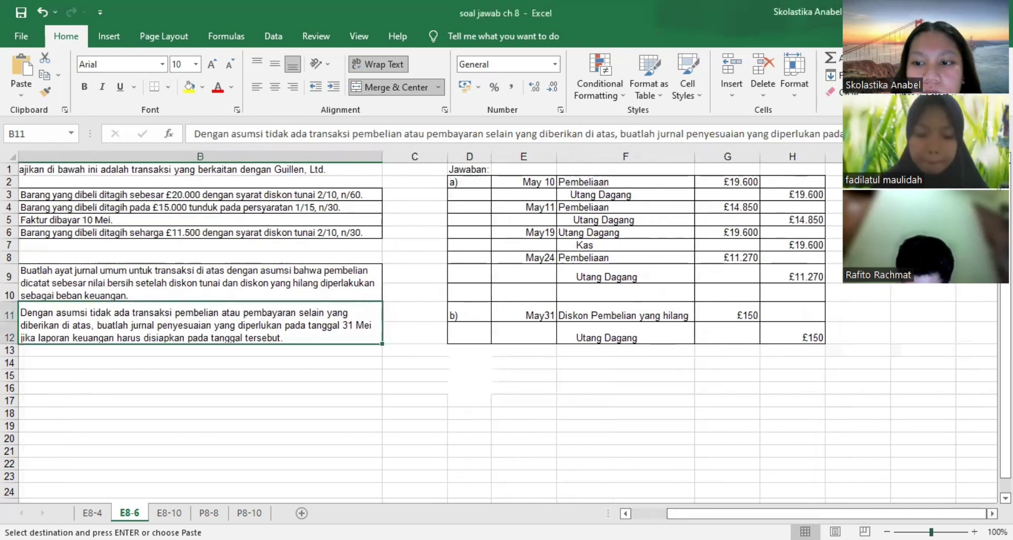
scroll(506, 327, "right", 1)
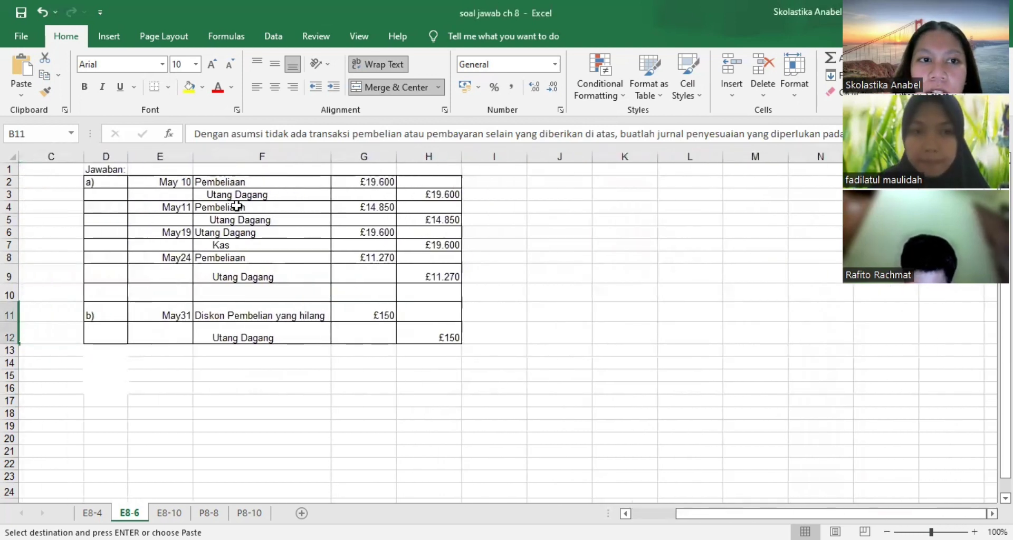
left_click(164, 182)
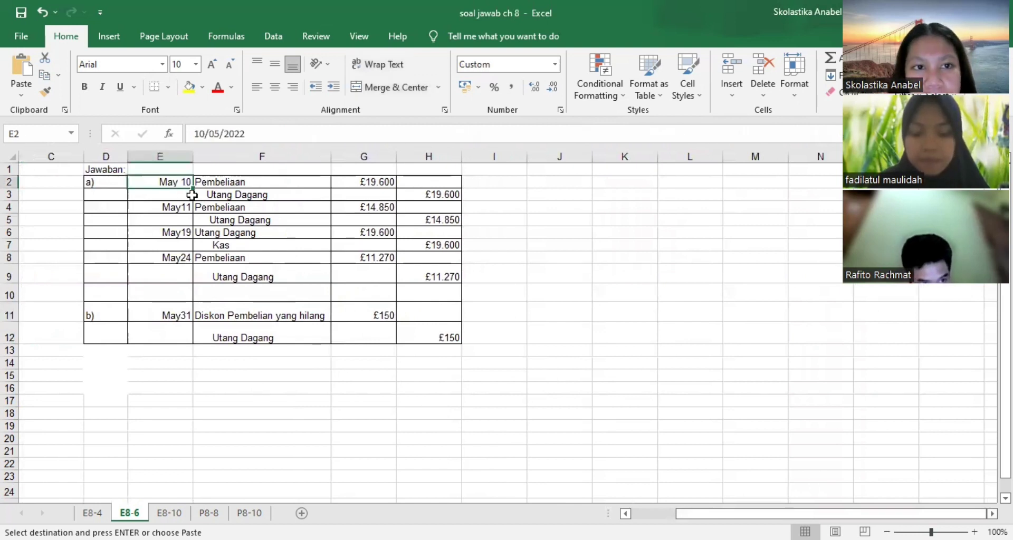
left_click(261, 196)
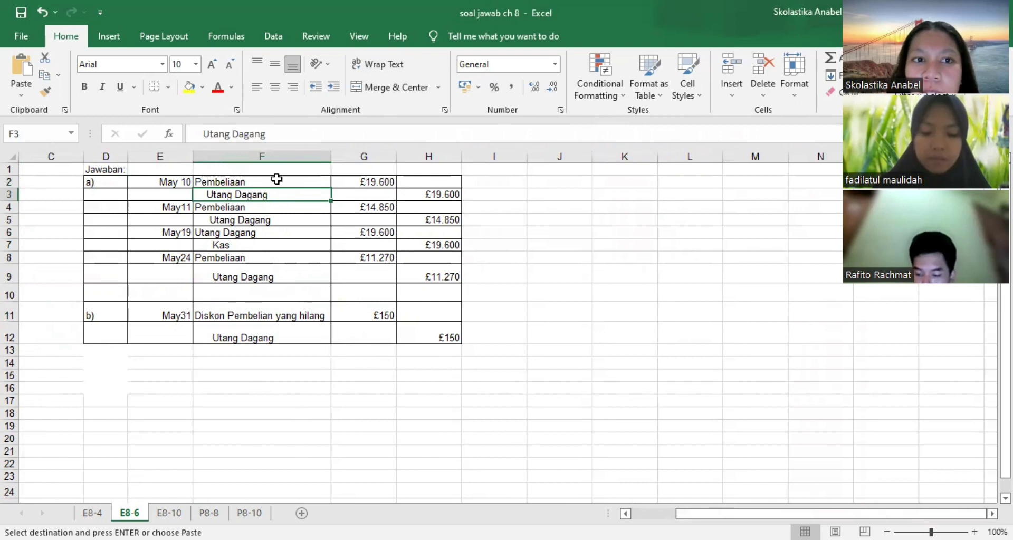
left_click(363, 182)
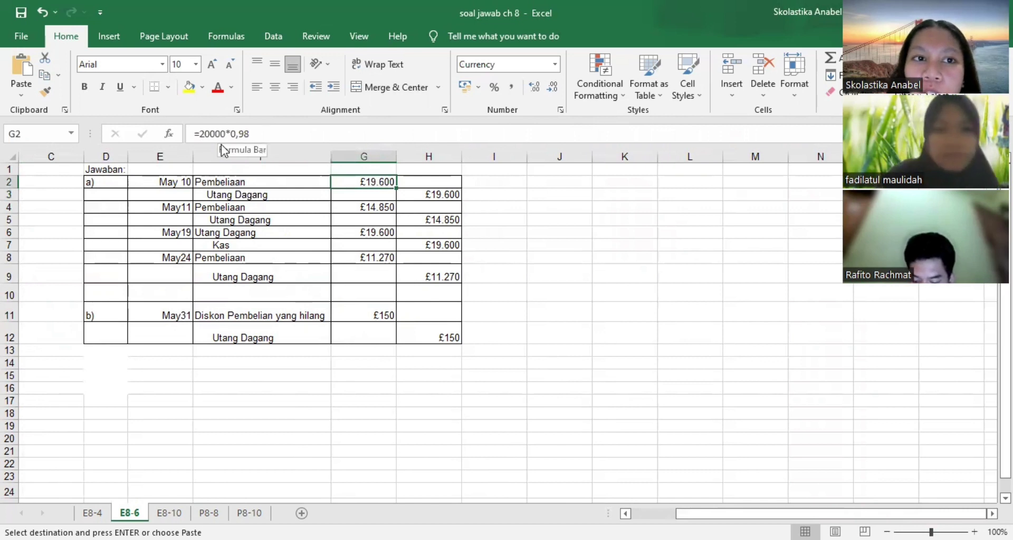
left_click_drag(758, 512, 714, 512)
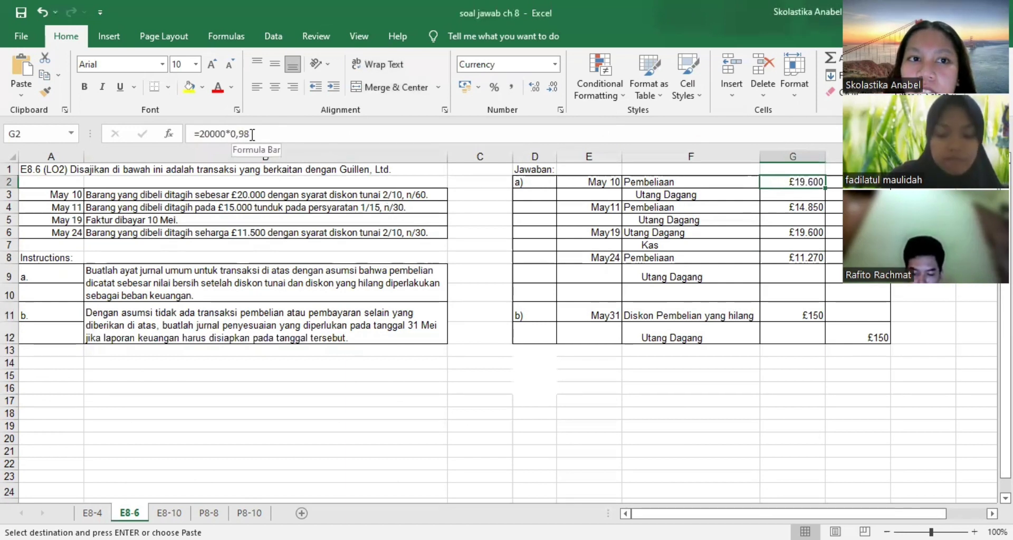
left_click_drag(739, 513, 776, 512)
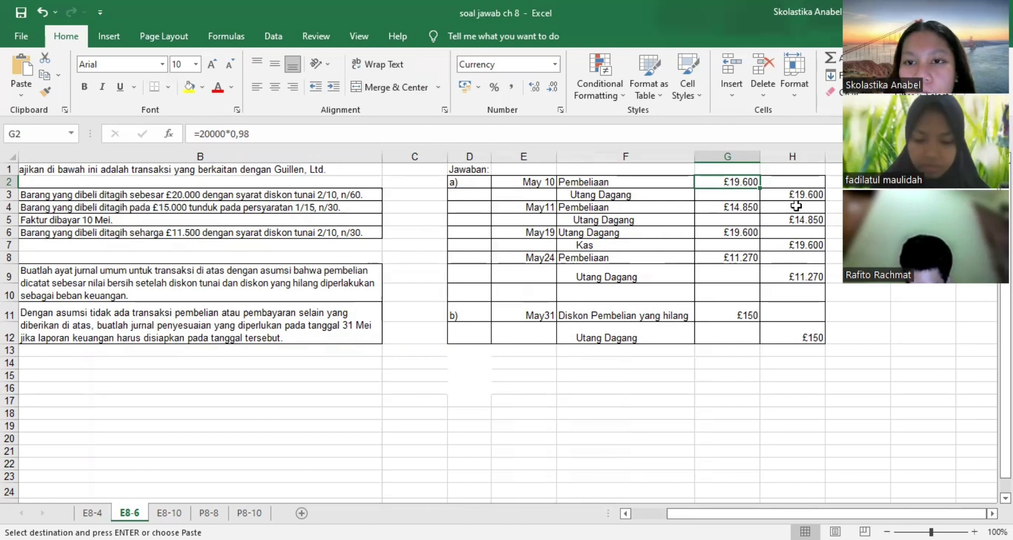
- Check the May 11, May 19 and May 24 journal entries and their discounted amount formulas against the listed transactions
left_click(738, 219)
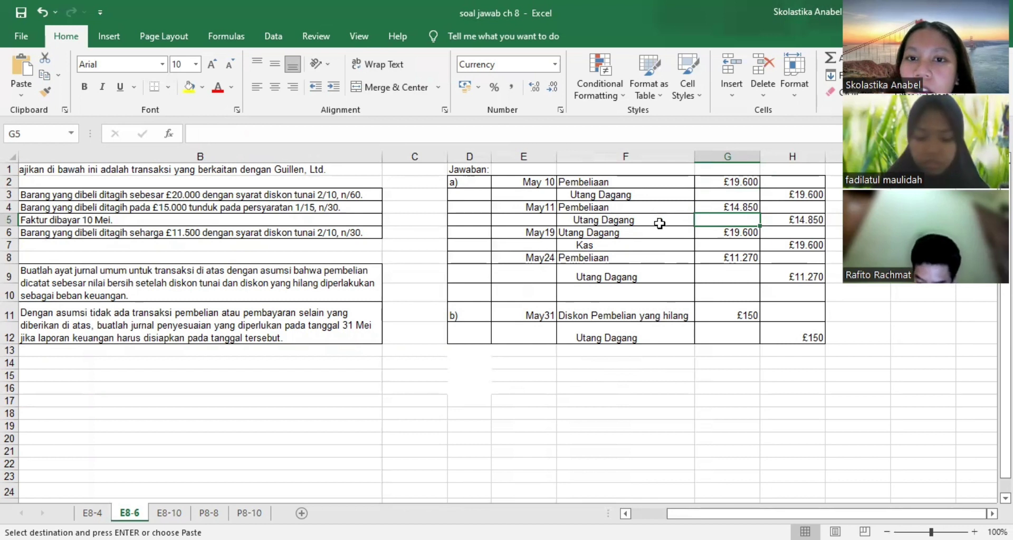
left_click(750, 206)
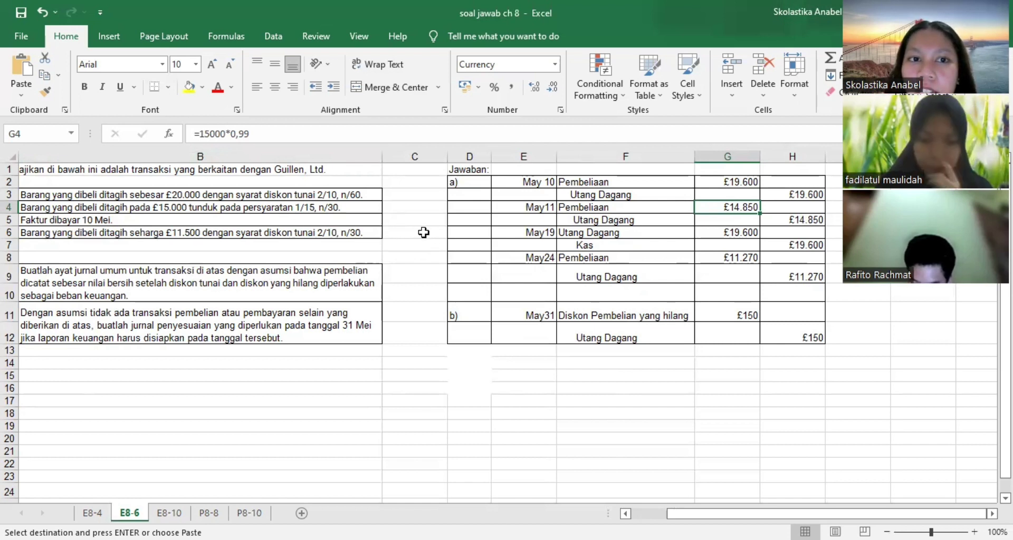
left_click(299, 210)
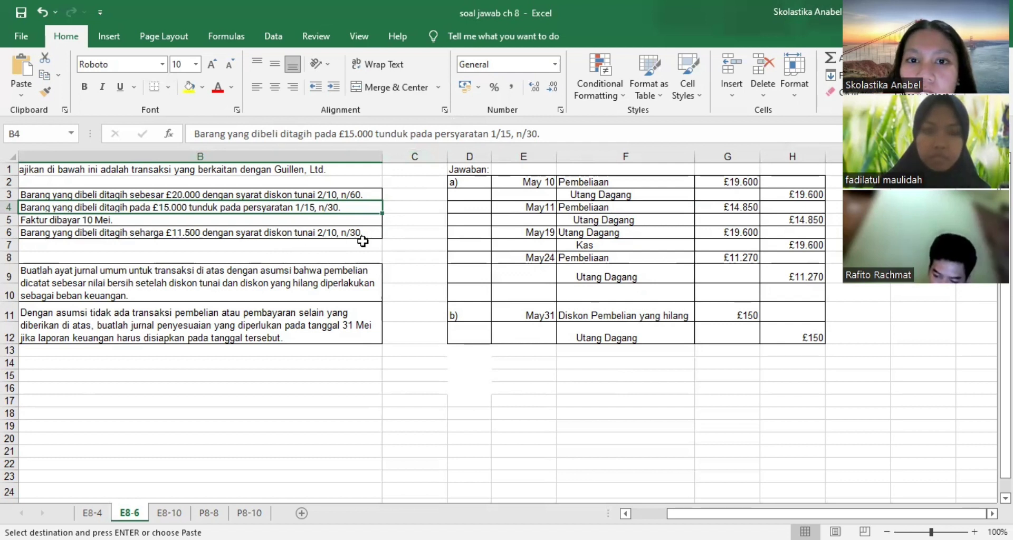
left_click(543, 236)
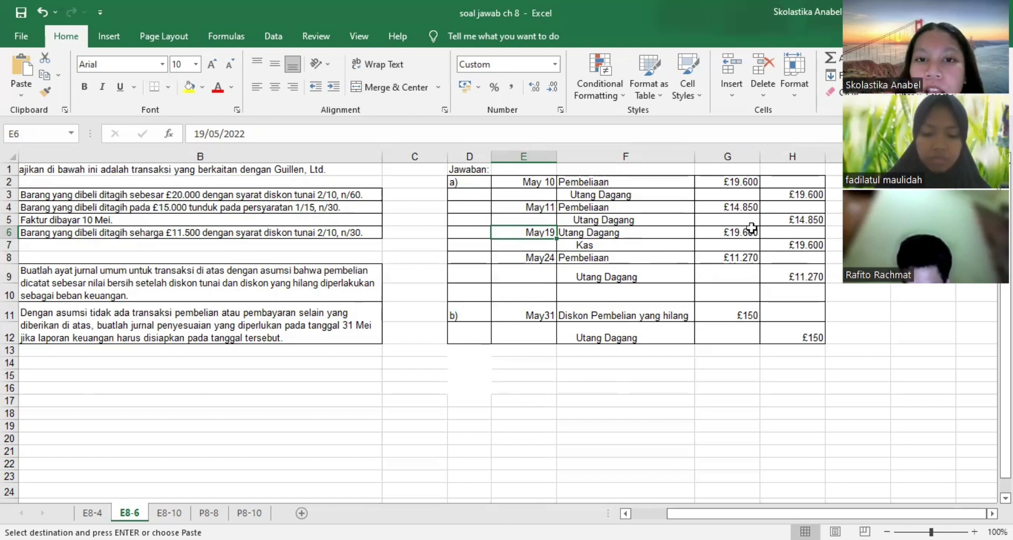
left_click(735, 183)
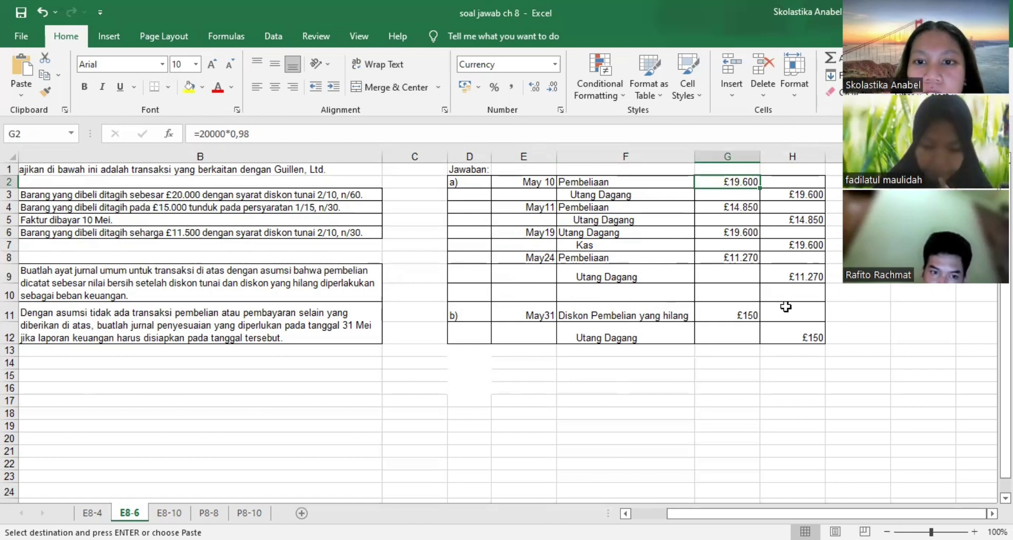
left_click(745, 259)
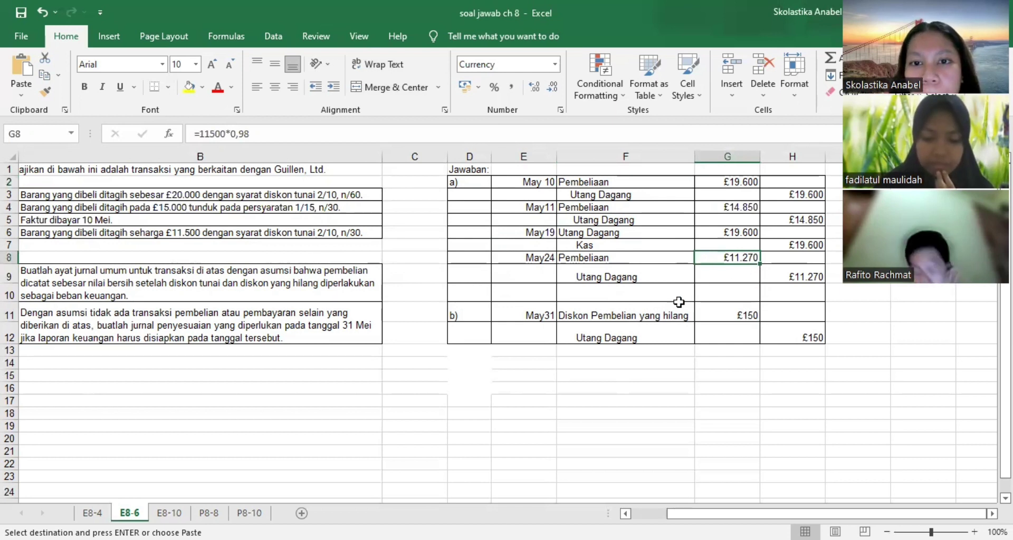
- Review instruction b and the formula behind the May 31 lost purchase discount adjusting entry
left_click(161, 317)
key("Left")
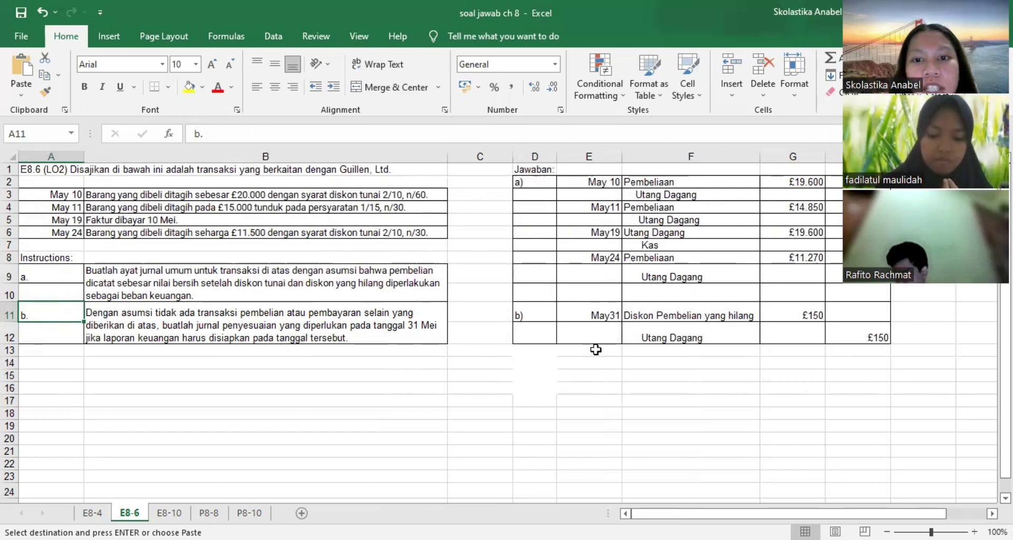
left_click(596, 349)
key("Right")
key("Right")
key("Right")
key("Right")
key("Right")
key("Right")
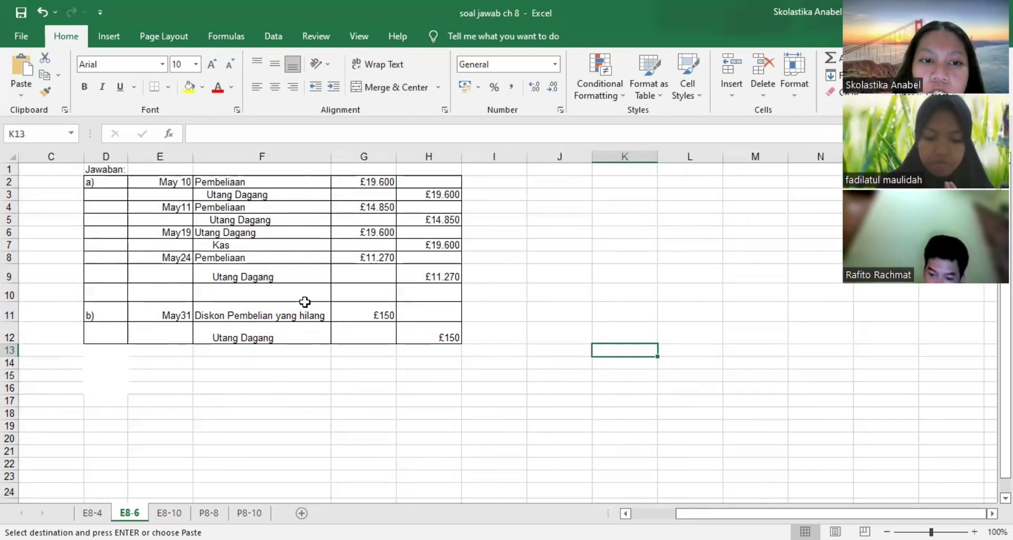
left_click(381, 315)
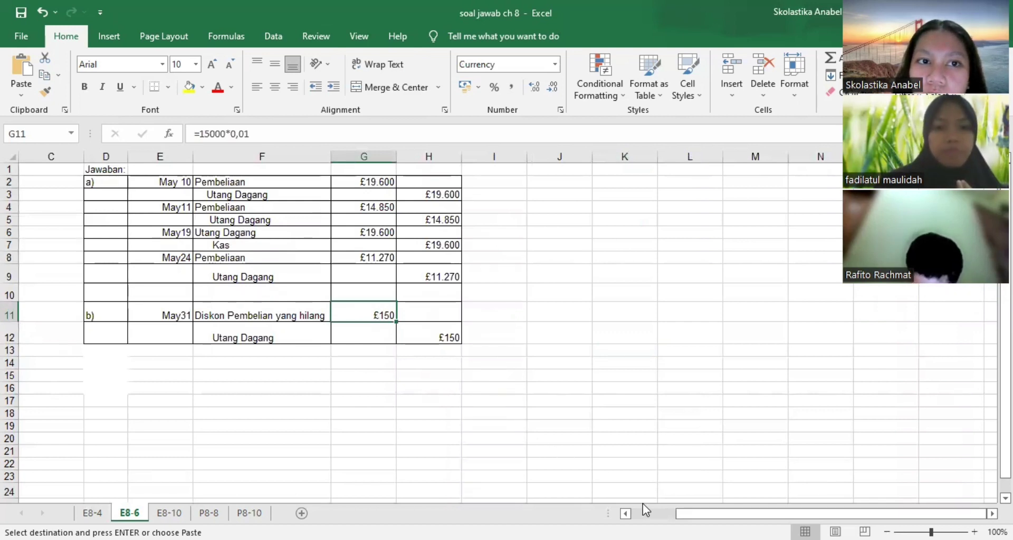
left_click(342, 376)
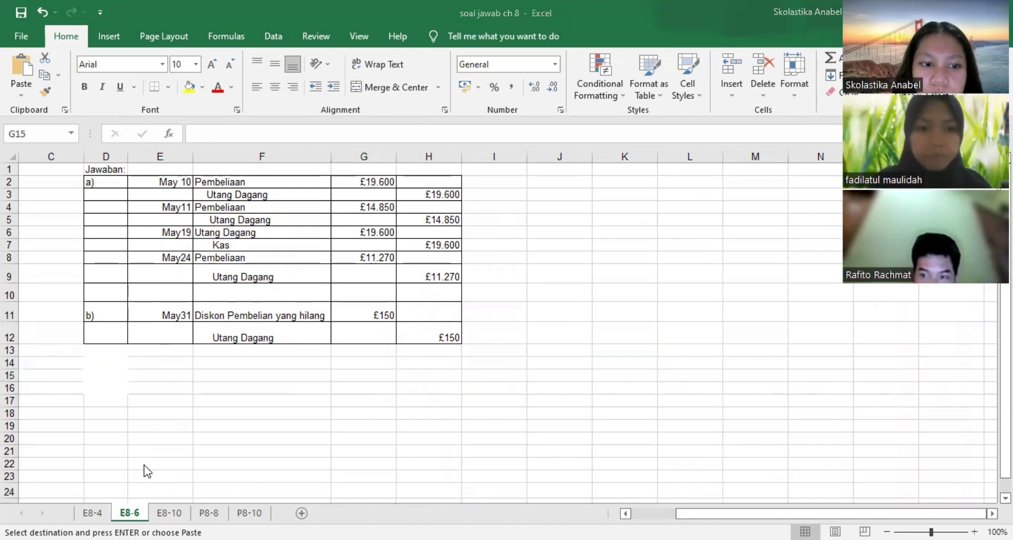
- Open sheet E8-10 and review the specific identification, FIFO and weighted average computations, including the weighted average cost formula
left_click(163, 514)
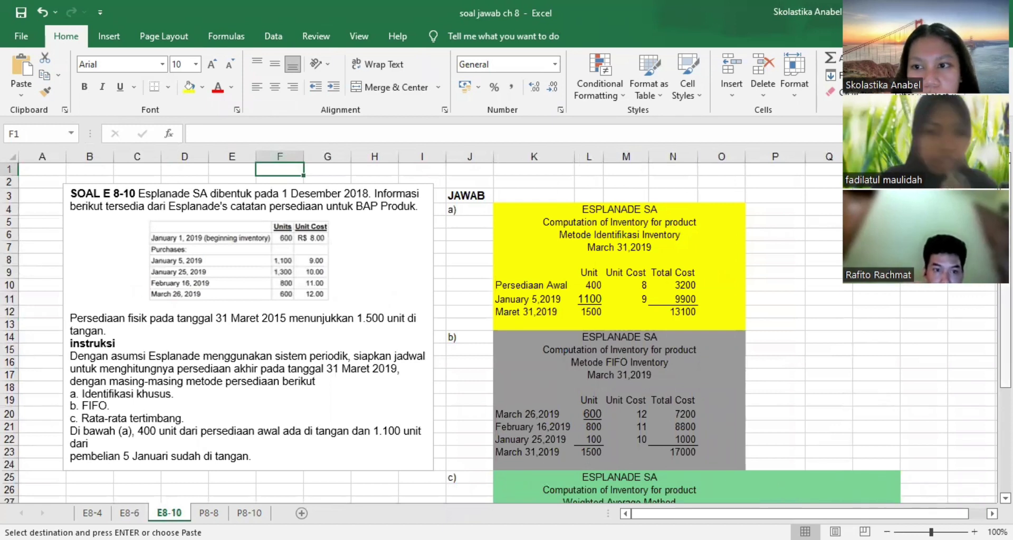
left_click(1005, 362)
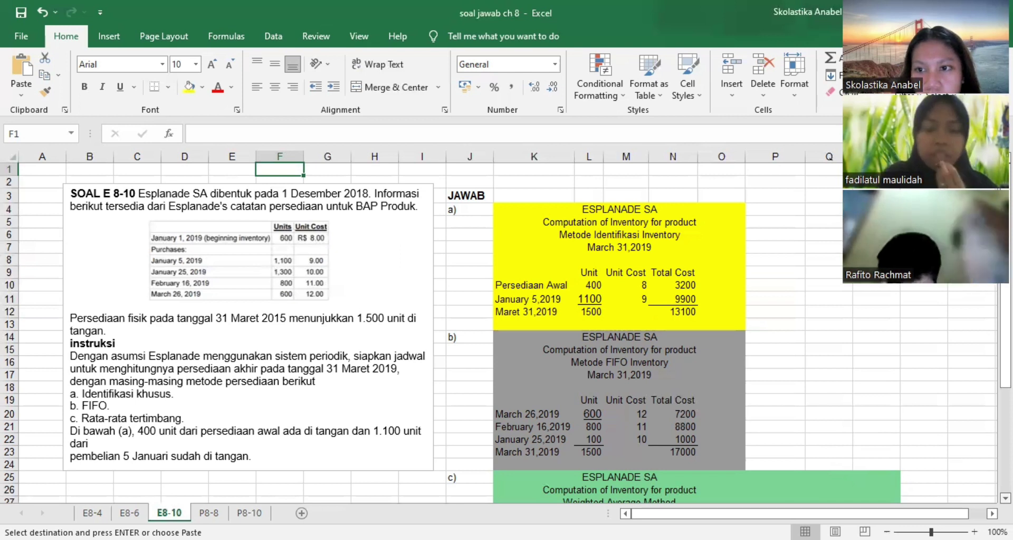
scroll(505, 333, "down", 1)
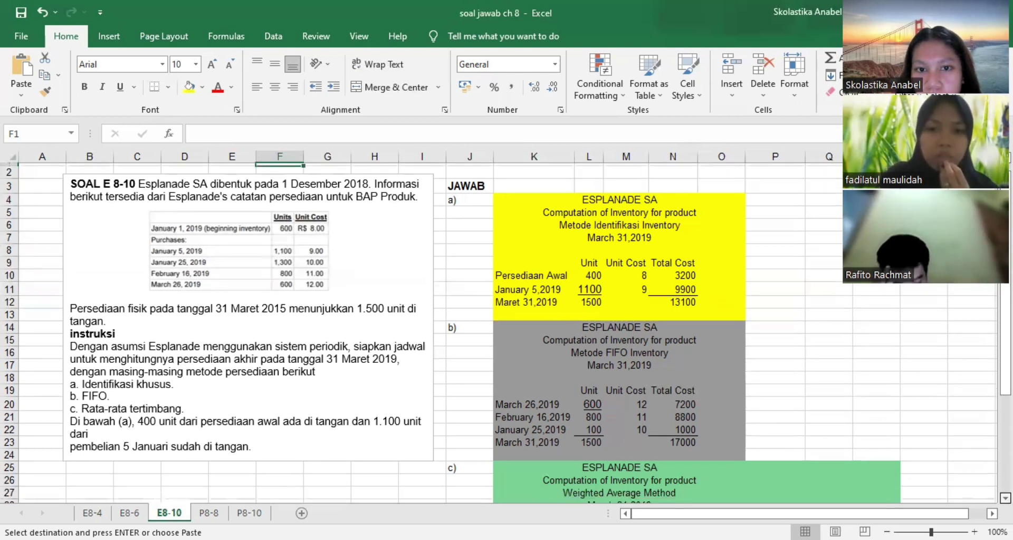
scroll(506, 333, "down", 1)
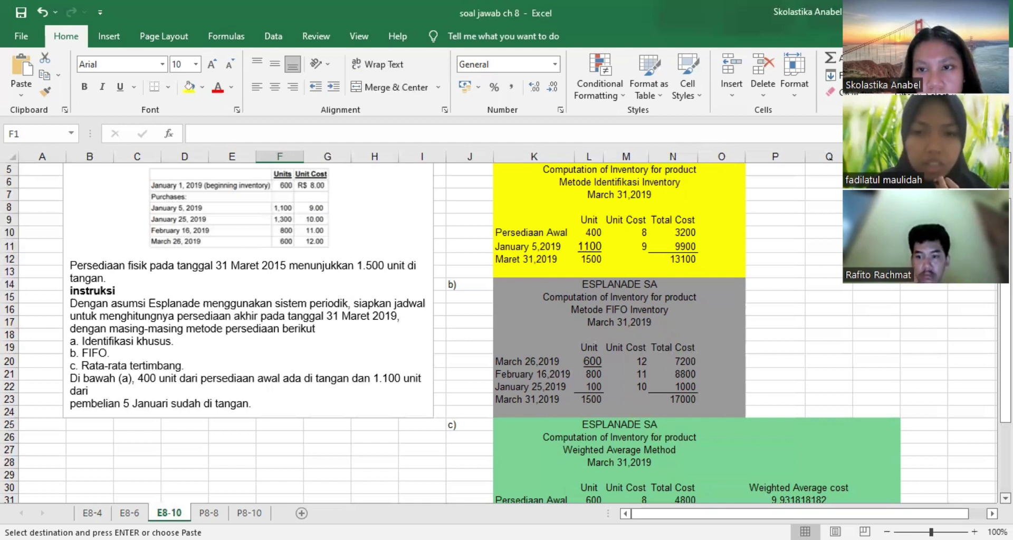
scroll(507, 333, "down", 3)
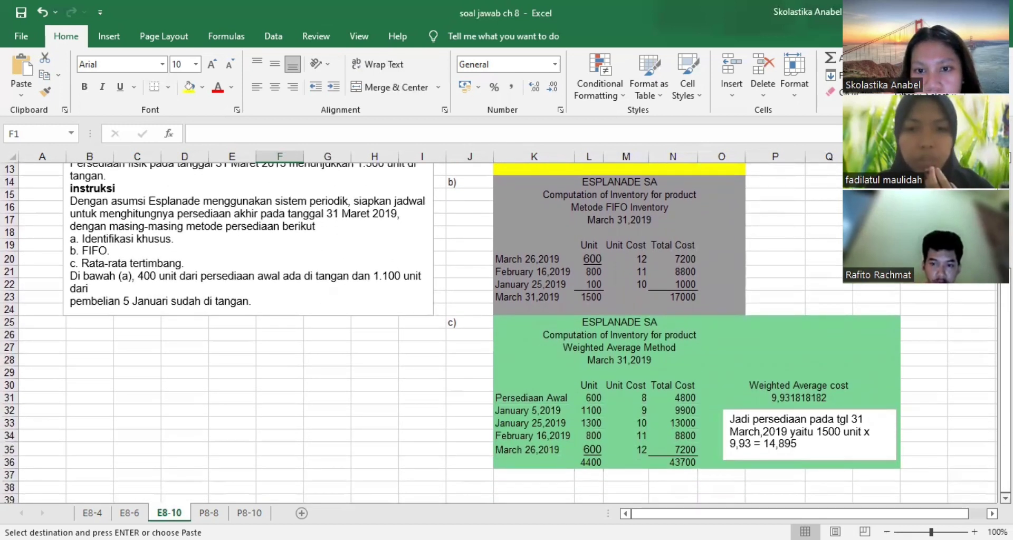
scroll(506, 333, "right", 1)
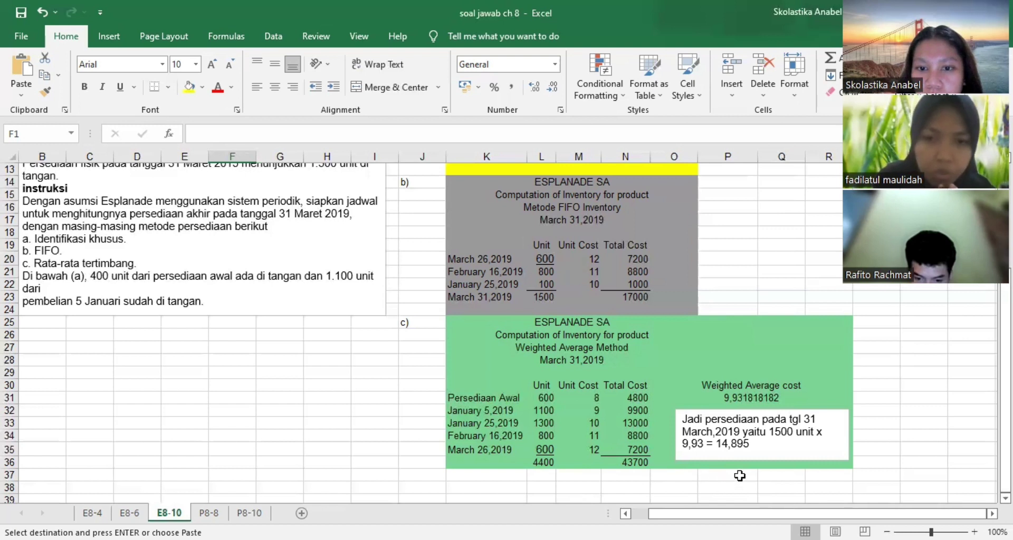
left_click(766, 402)
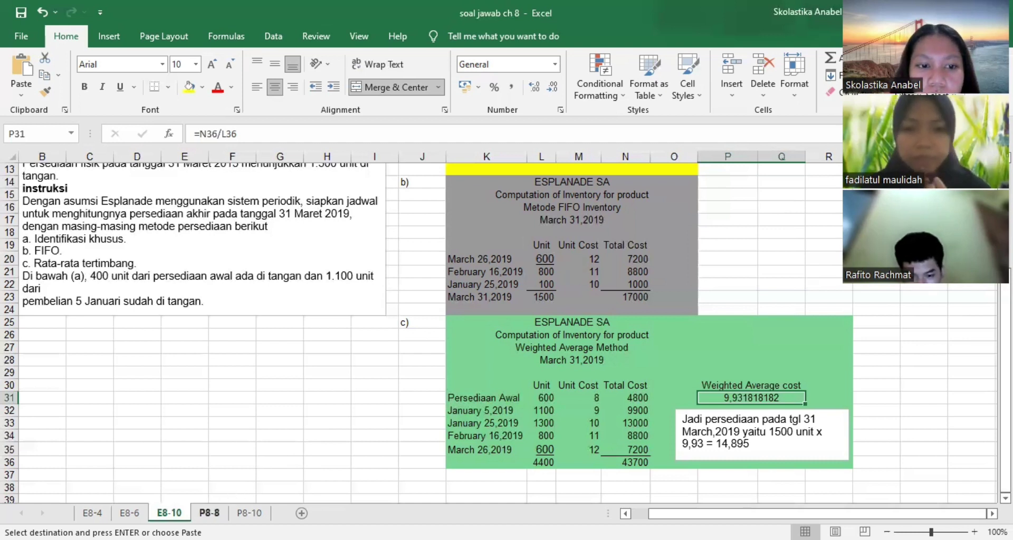
- Open sheet P8-8 and read the problem text, the inventory card and instructions a and b
left_click(209, 513)
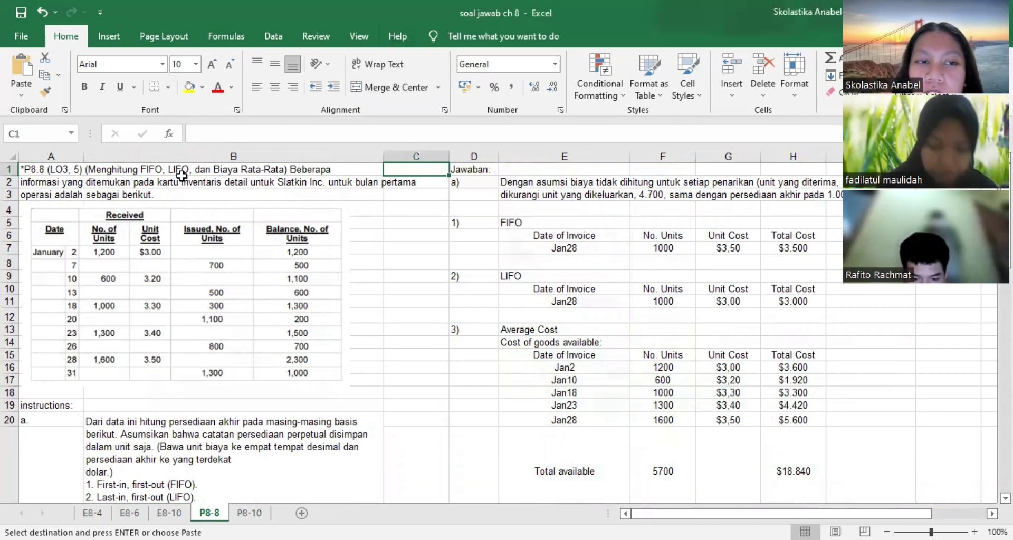
key("Down")
key("Down")
key("Down")
key("Down")
key("Down")
key("Down")
key("Down")
key("Down")
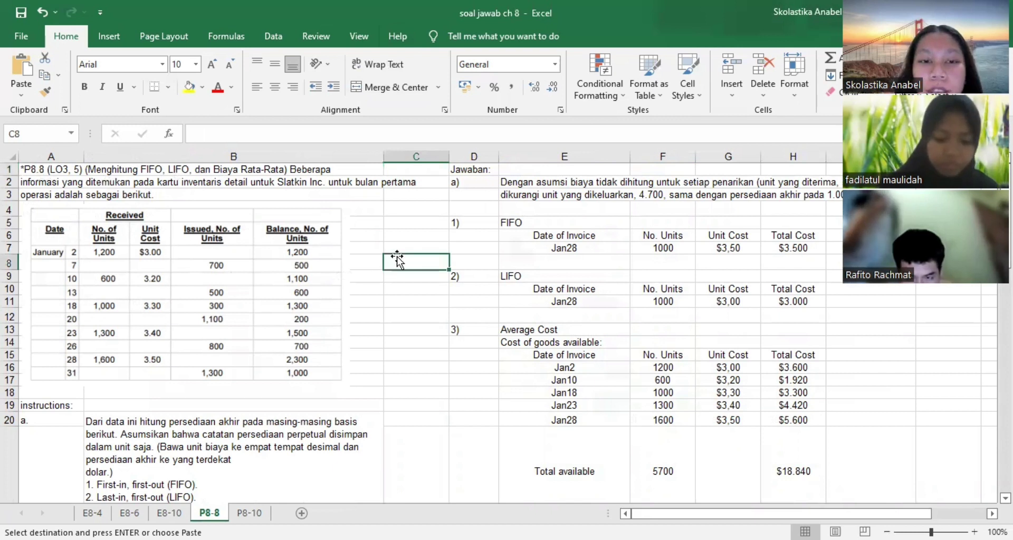
key("Down")
key("Down")
key("Down")
key("Down")
key("Down")
key("Down")
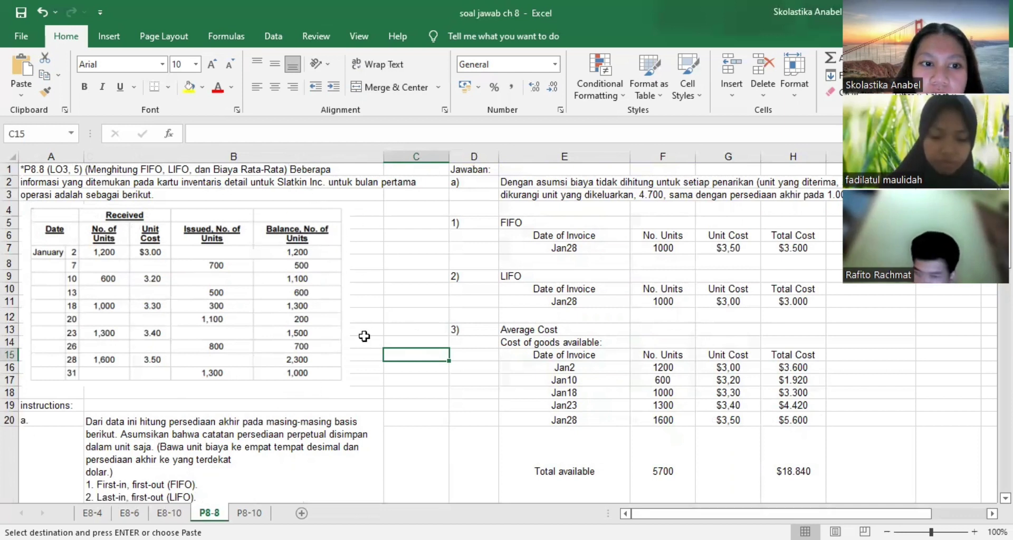
left_click(358, 376)
key("Down")
key("Down")
key("Down")
key("Down")
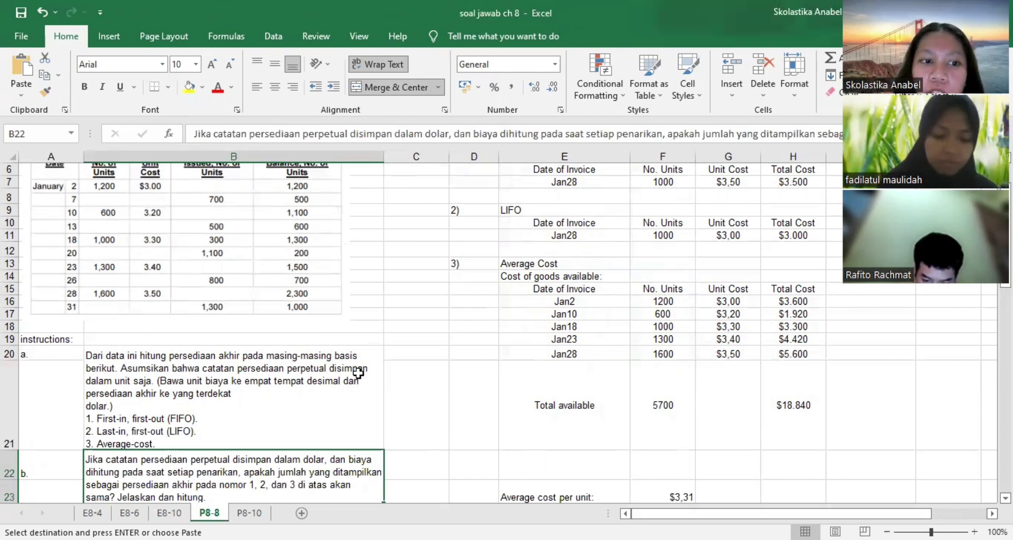
- Bring the P8-8 answer section into view and examine the invoice date and number of units in the FIFO answer
key("Right")
key("Right")
key("Right")
key("Right")
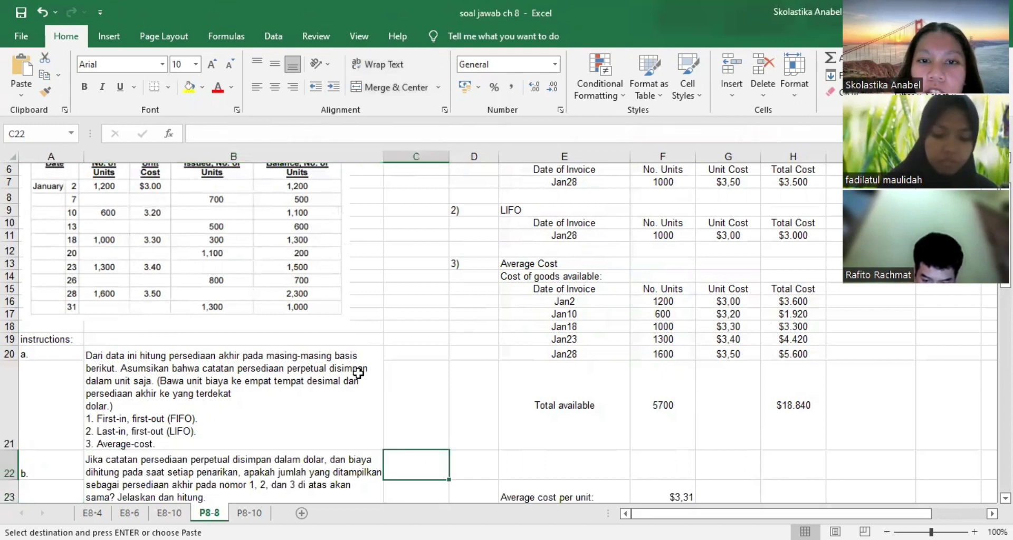
key("Up")
key("Up")
key("Up")
key("Up")
key("Up")
key("Up")
key("Up")
key("Up")
key("Up")
key("Up")
key("Up")
key("Up")
key("Up")
key("Up")
key("Up")
key("Up")
key("Up")
key("Up")
key("Up")
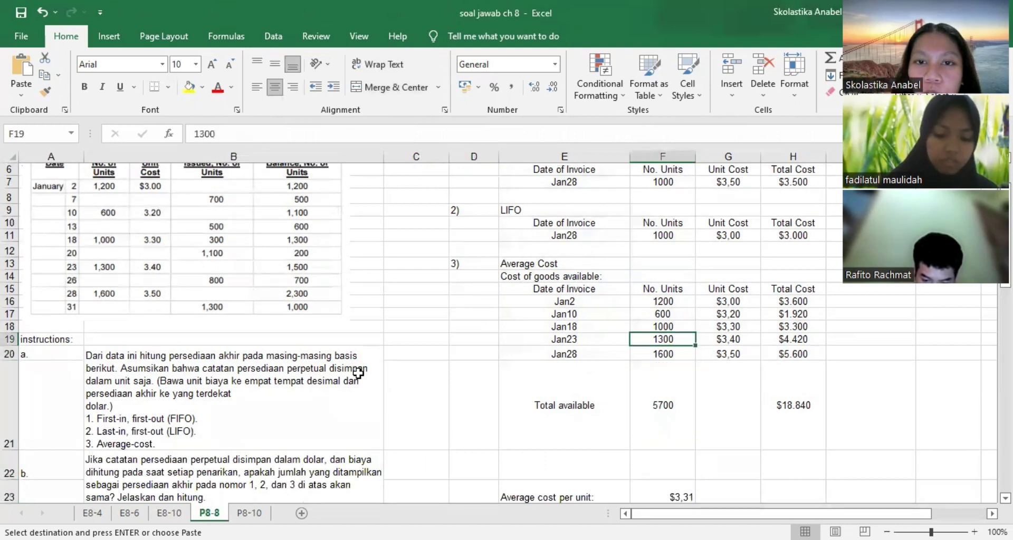
key("Up")
key("Up")
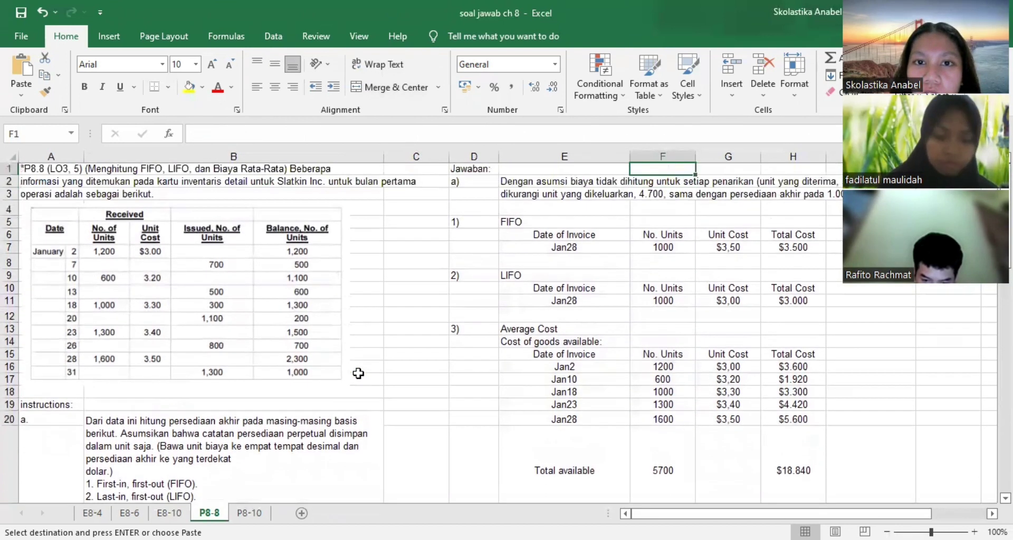
key("Right")
key("Right")
key("Right")
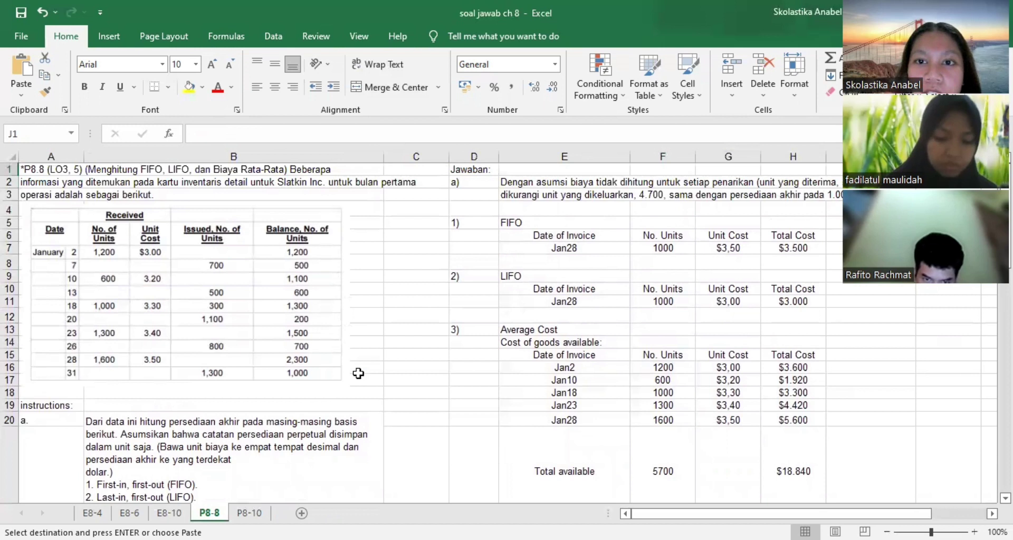
key("Right")
key("Right")
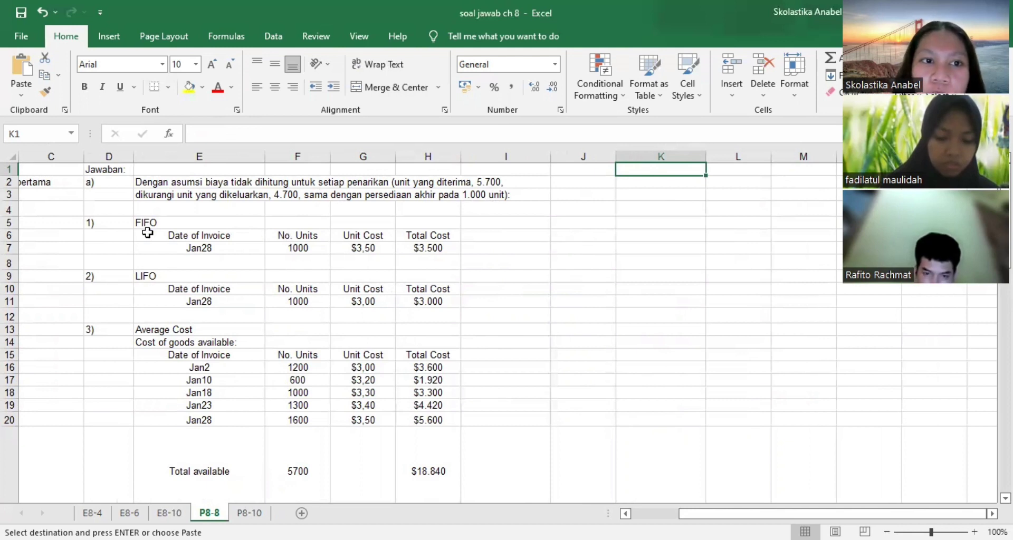
left_click(217, 263)
left_click(240, 248)
left_click(280, 252)
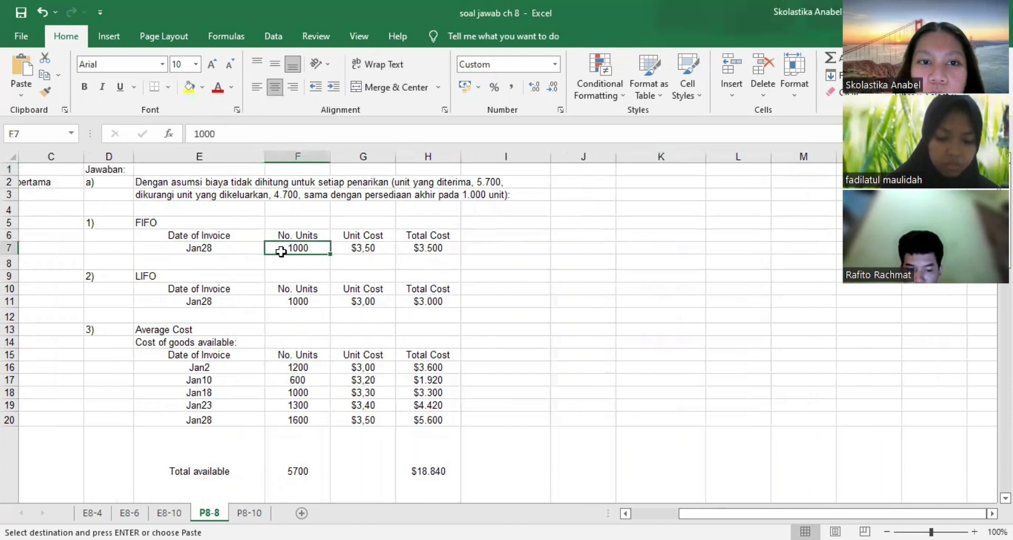
- Examine the FIFO answer's unit cost and total cost formula, and the LIFO answer's invoice date and unit cost
left_click(382, 246)
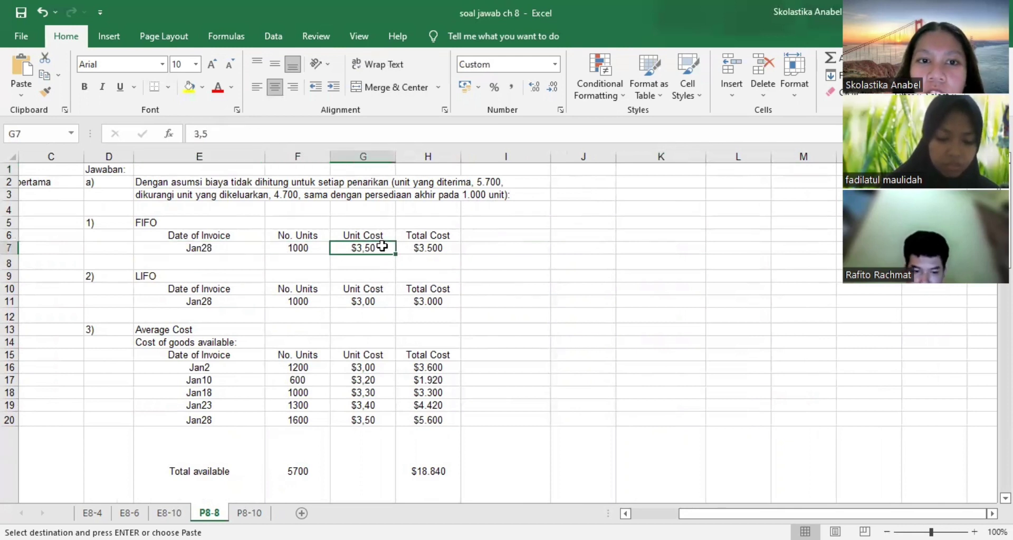
left_click(445, 248)
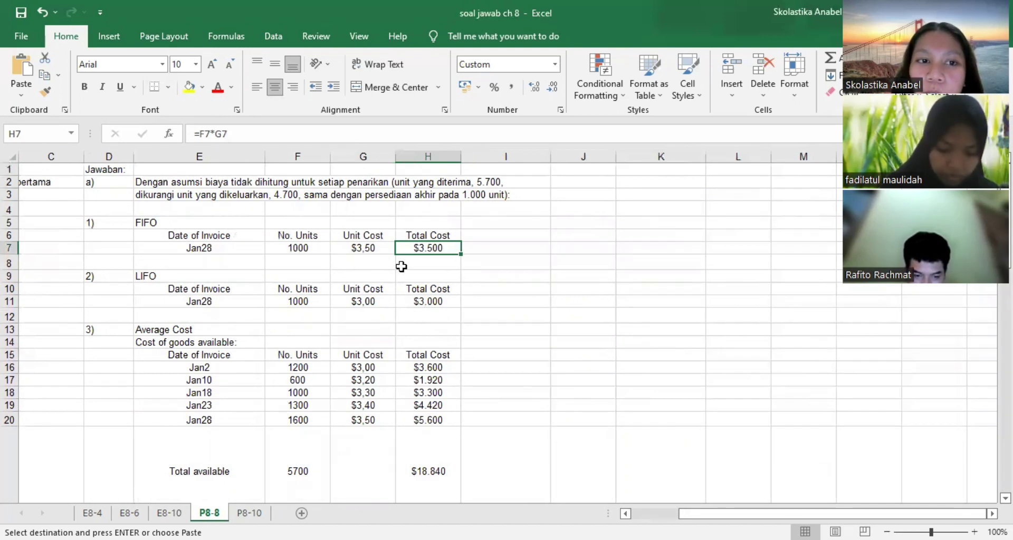
left_click(168, 289)
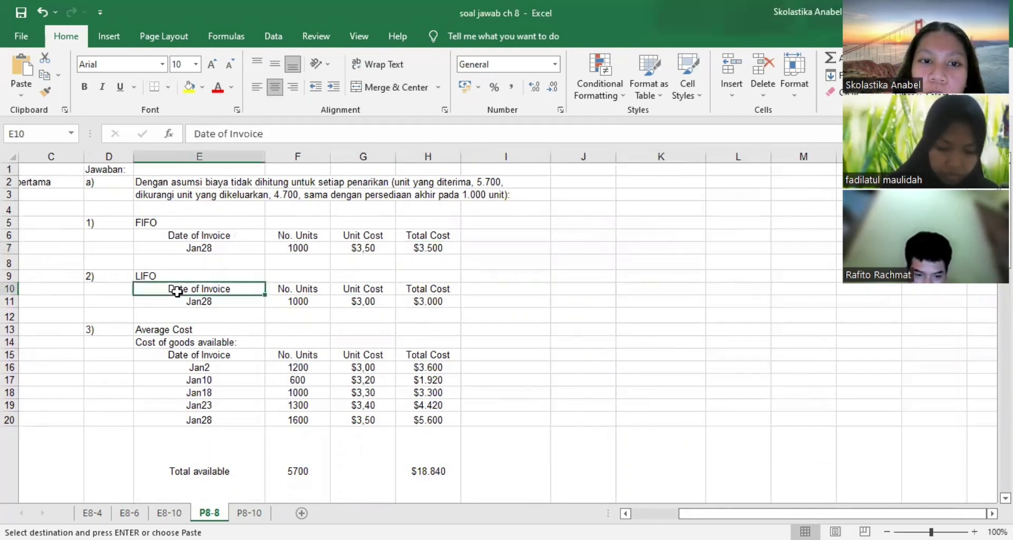
left_click(228, 305)
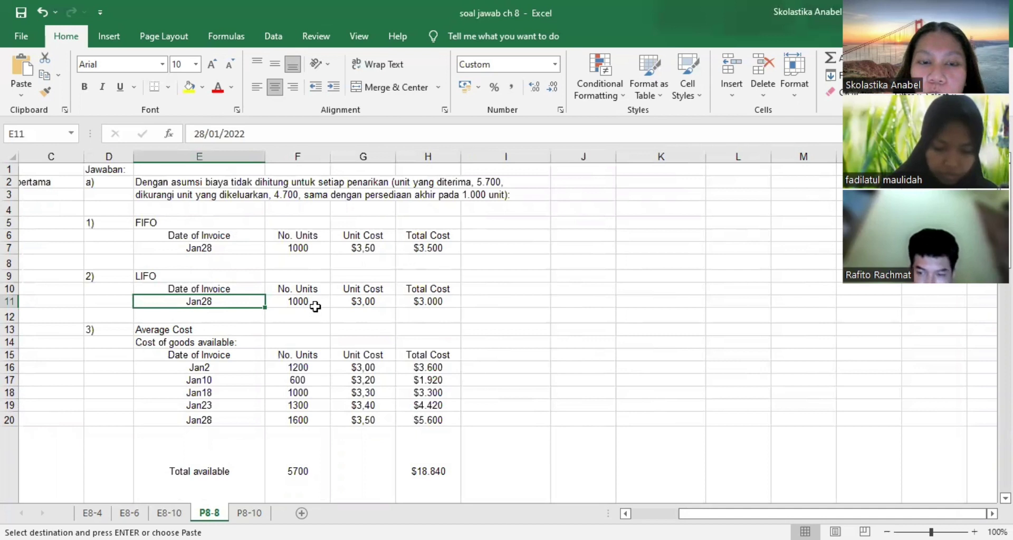
left_click(372, 303)
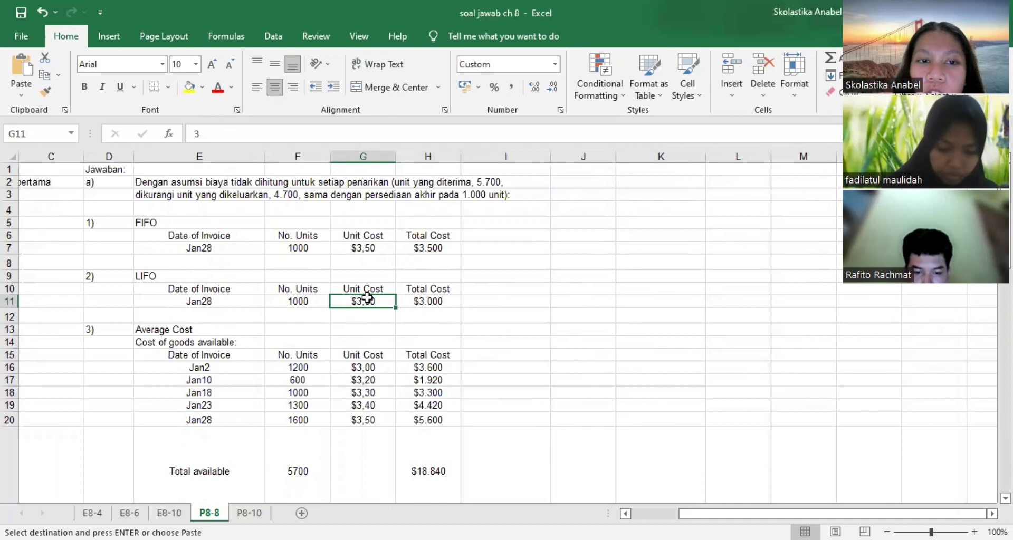
- Review the average cost table of goods available and the sum formulas for total available units and total cost
left_click(115, 331)
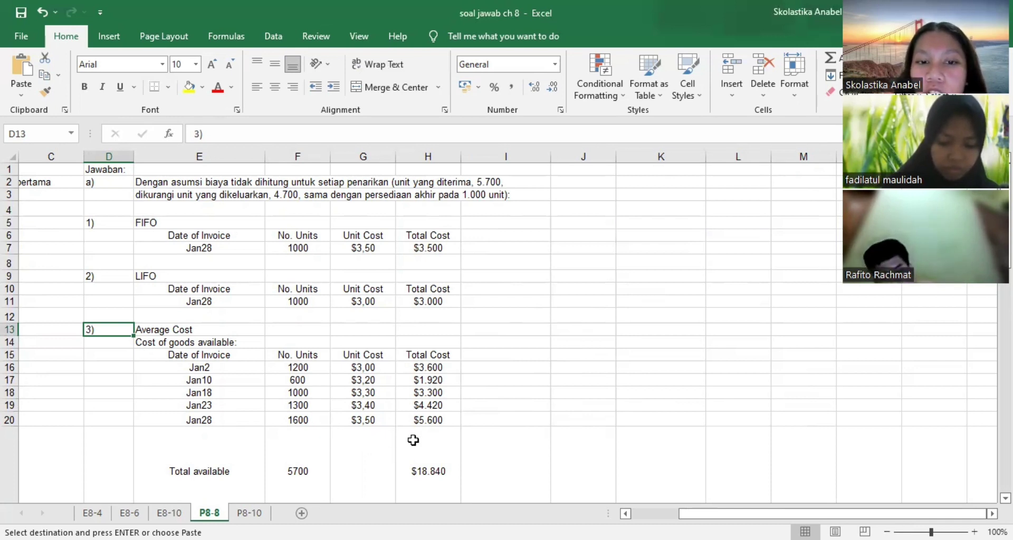
left_click(499, 435)
key("Down")
key("Down")
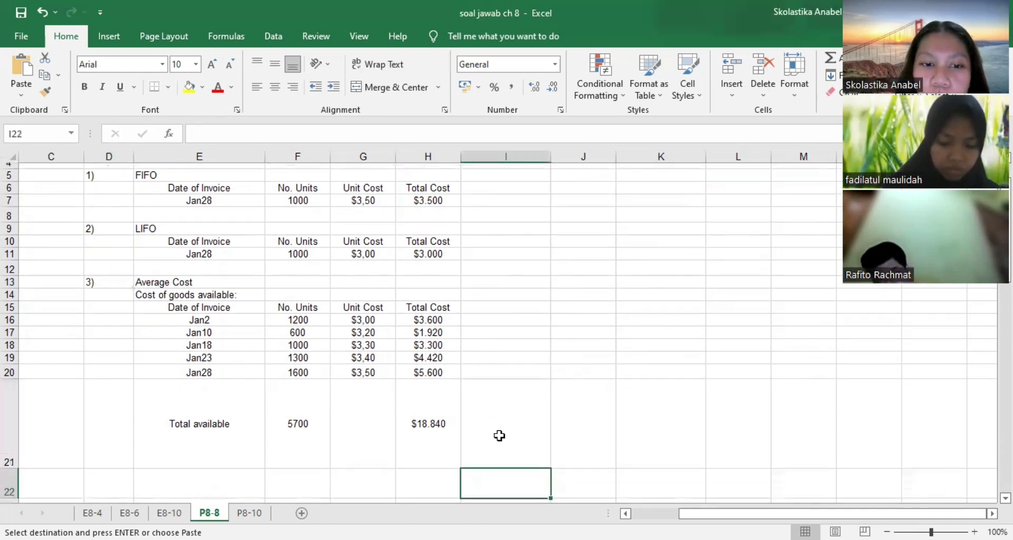
key("Down")
key("Down")
key("Down")
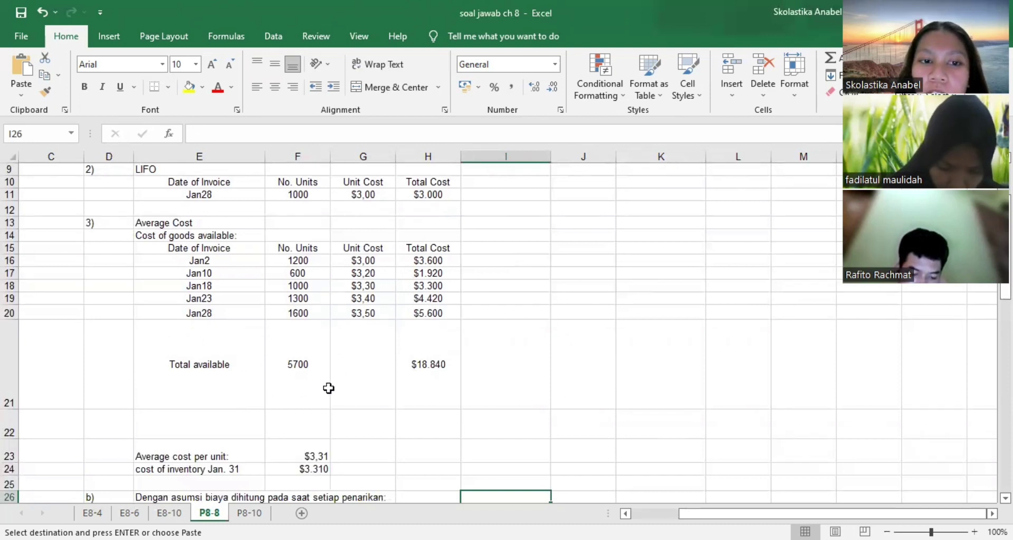
left_click(324, 357)
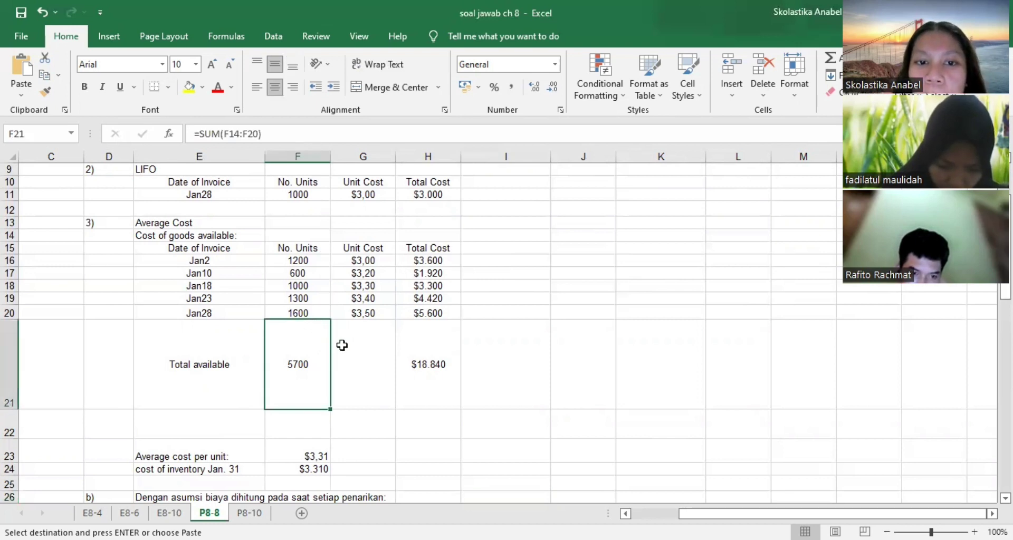
left_click(415, 364)
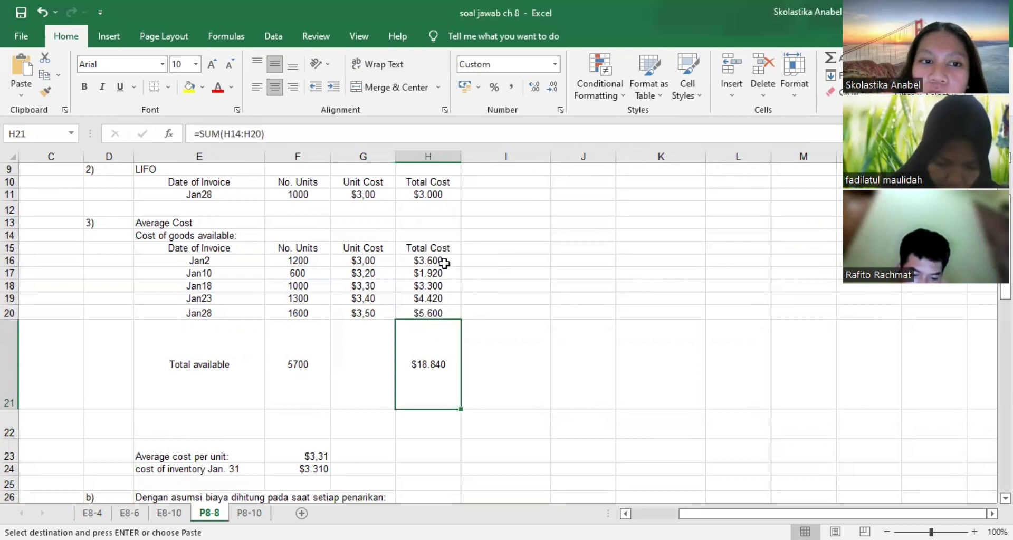
- Inspect the formulas behind the average cost per unit and the cost of inventory Jan. 31
left_click(229, 418)
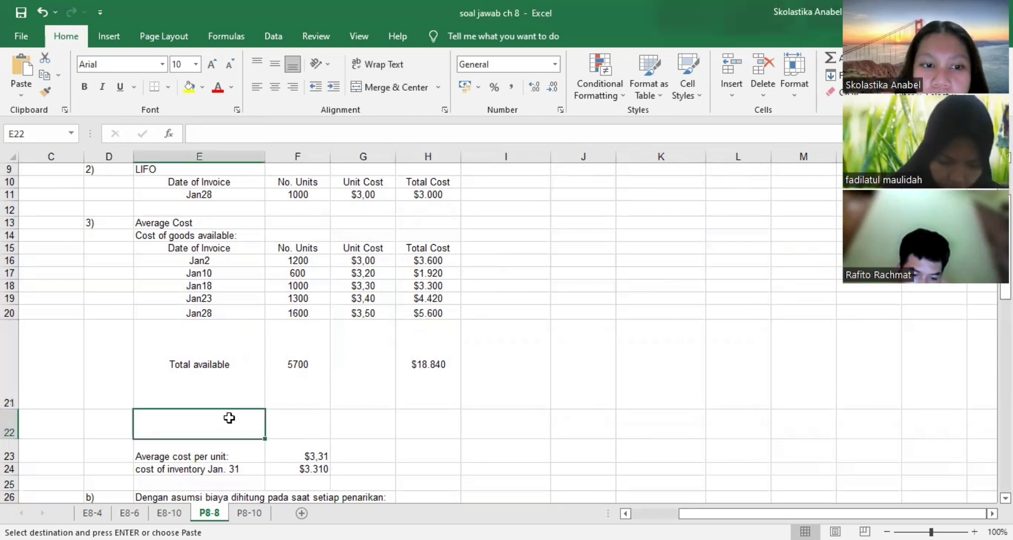
key("Down")
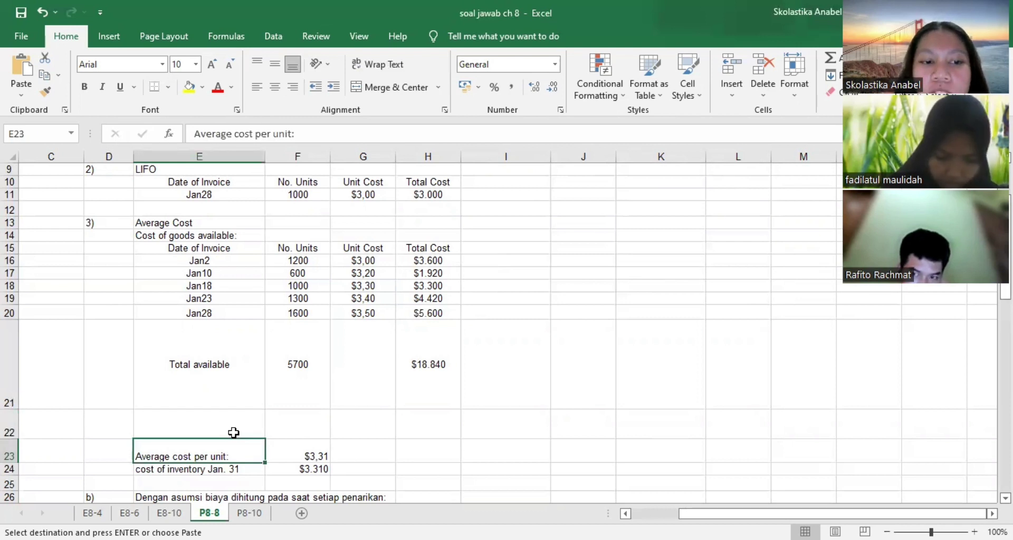
key("Right")
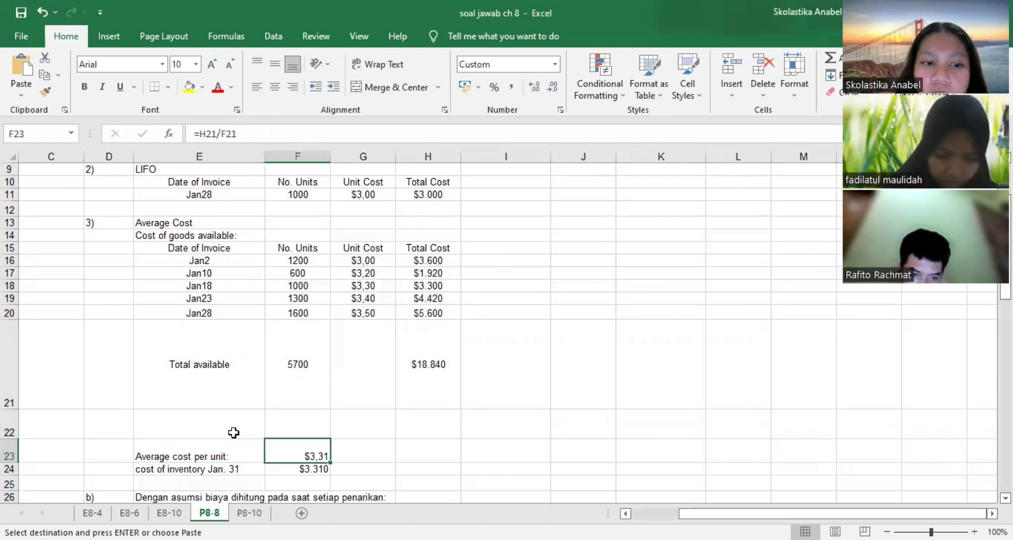
double_click(316, 451)
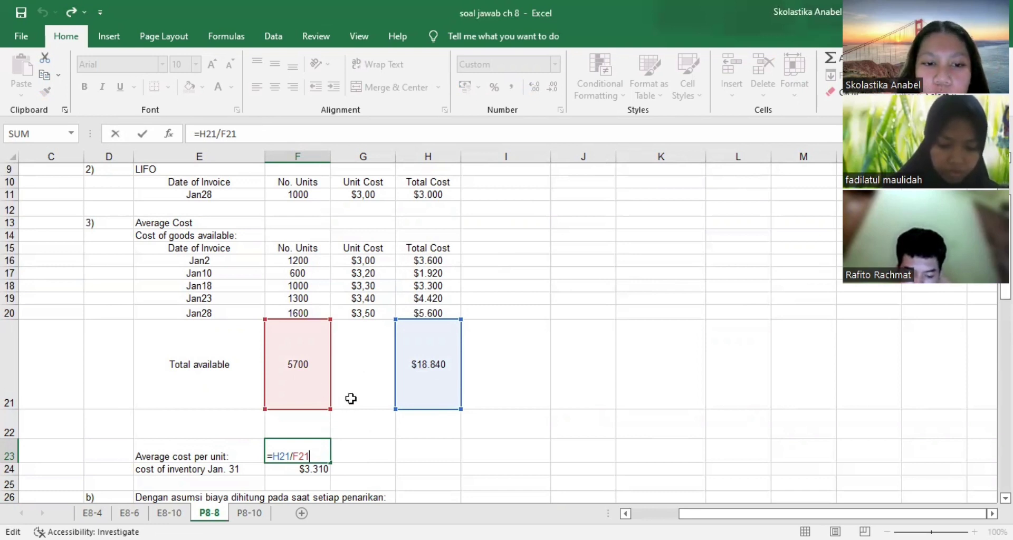
key("Return")
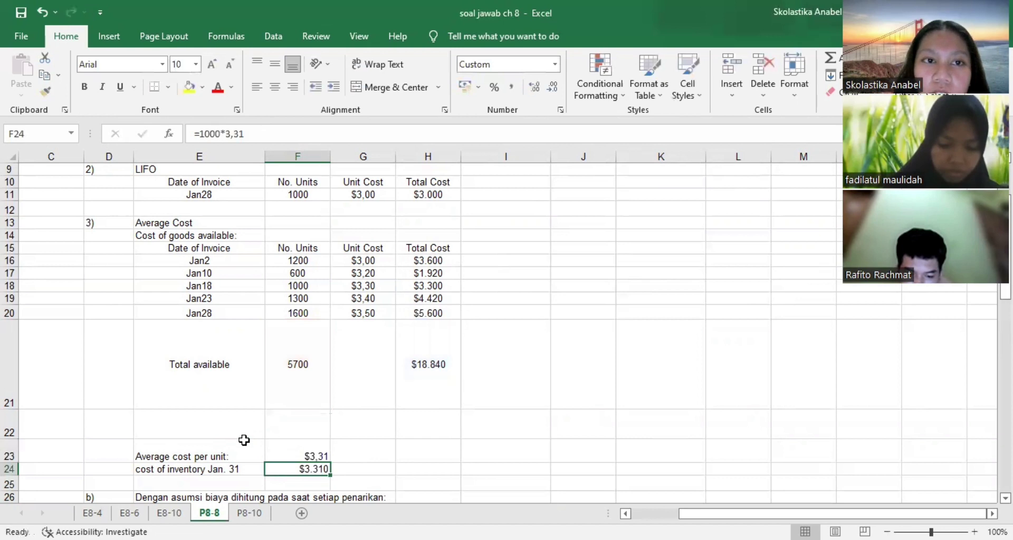
double_click(311, 467)
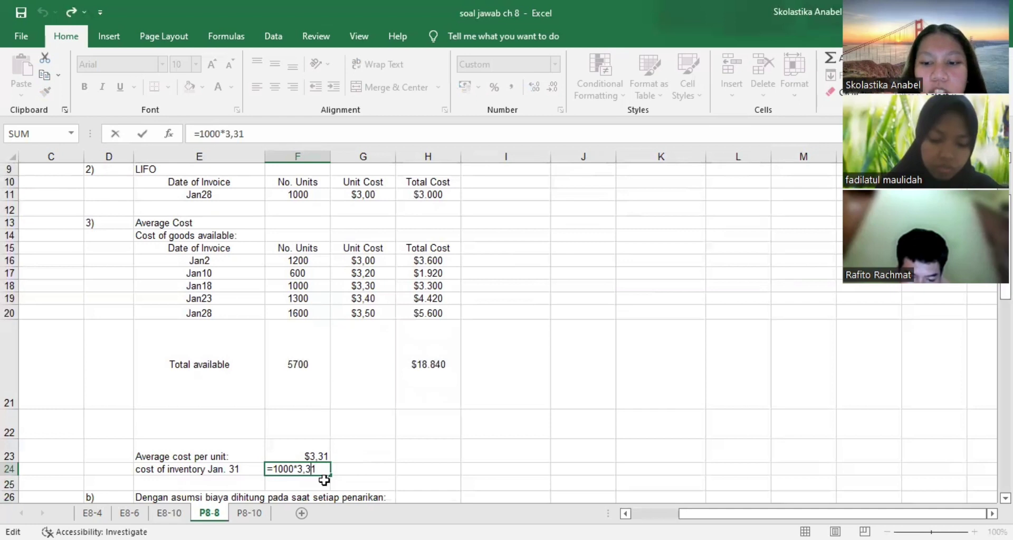
key("Return")
- Bring part b of the P8-8 answer into view together with instruction b and read the instruction
key("Down")
key("Down")
key("Down")
key("Down")
key("Down")
key("Down")
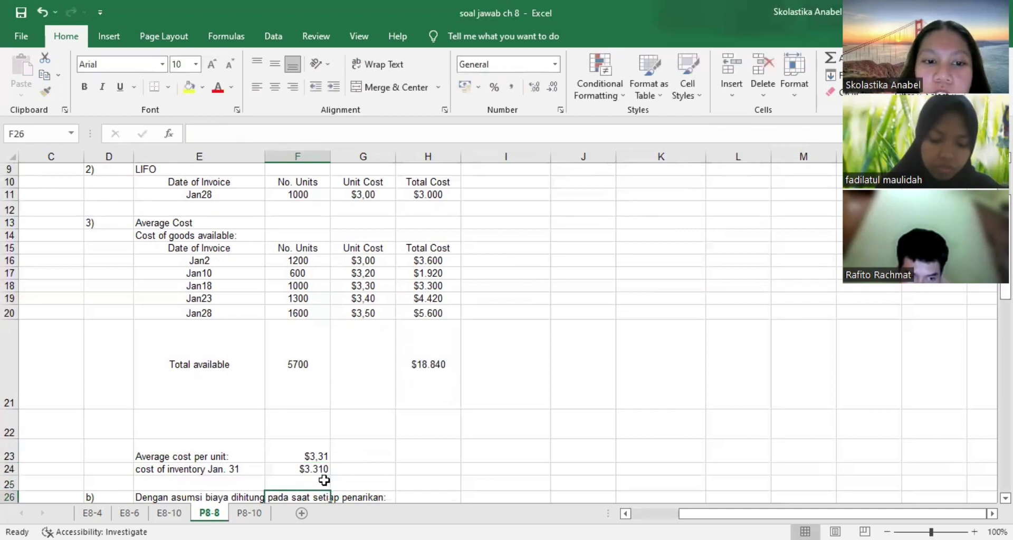
key("Down")
key("Down")
key("Down")
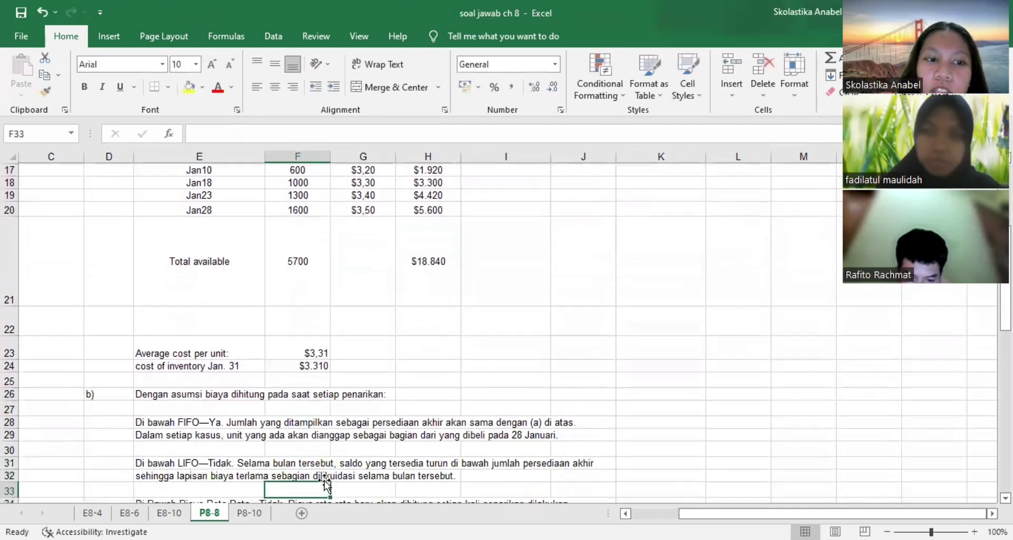
key("Left")
key("Left")
key("Left")
key("Left")
key("Left")
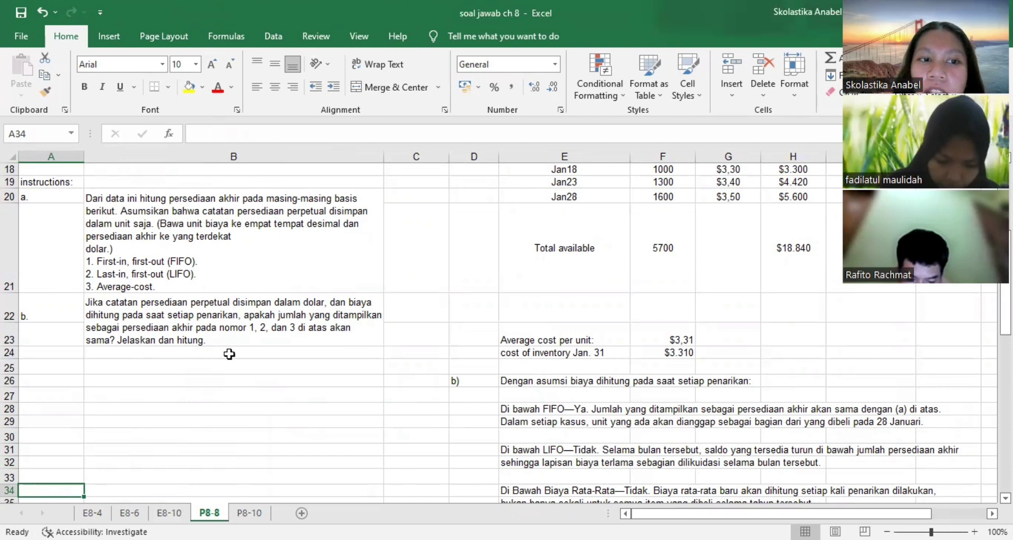
- Read the part b assumption about costing at each withdrawal and the explanation given for FIFO
left_click(536, 360)
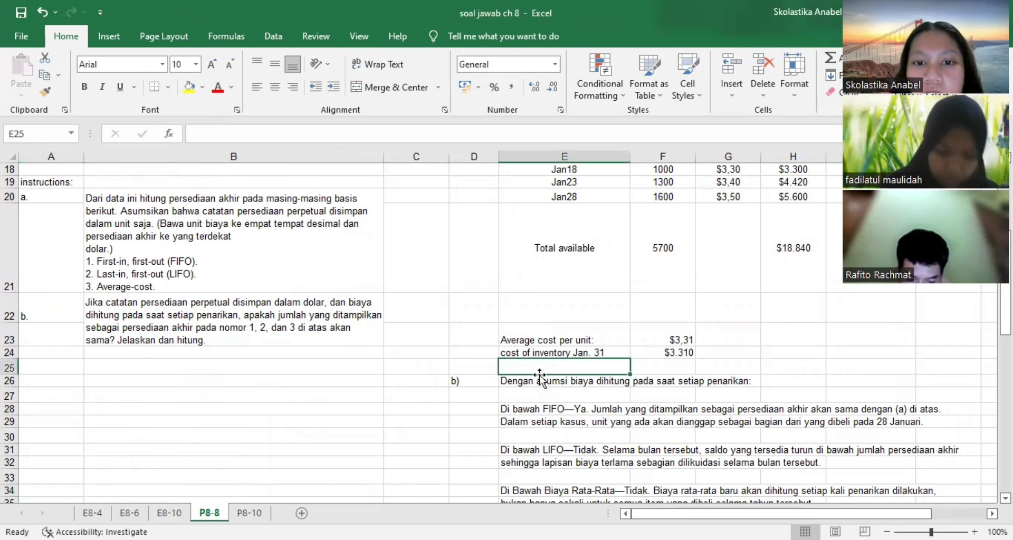
left_click(539, 376)
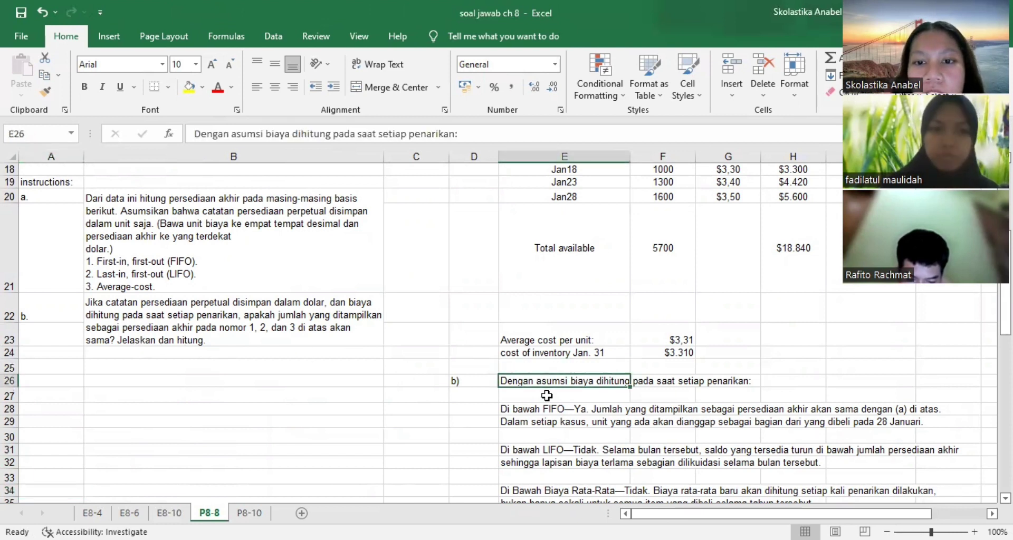
left_click(547, 399)
key("Down")
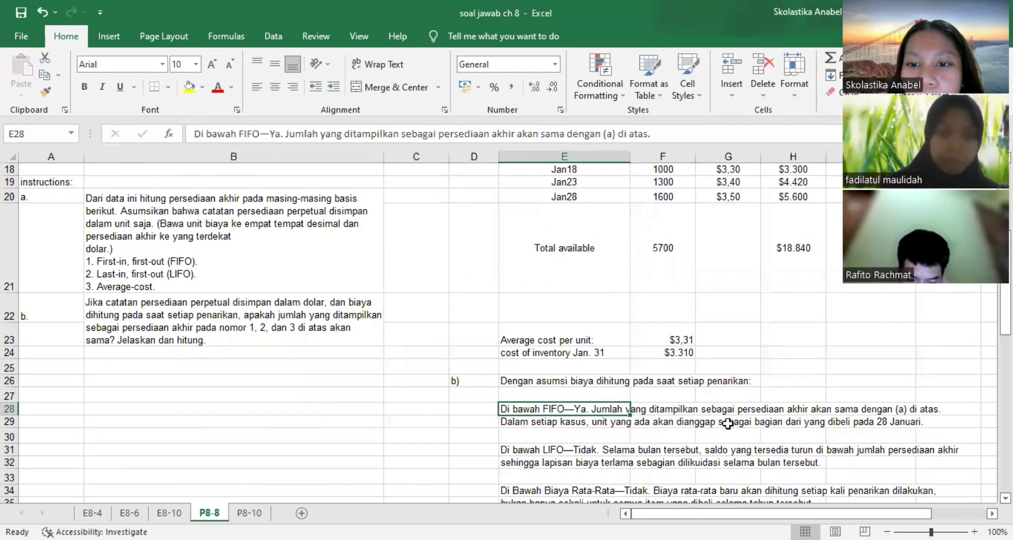
left_click(790, 436)
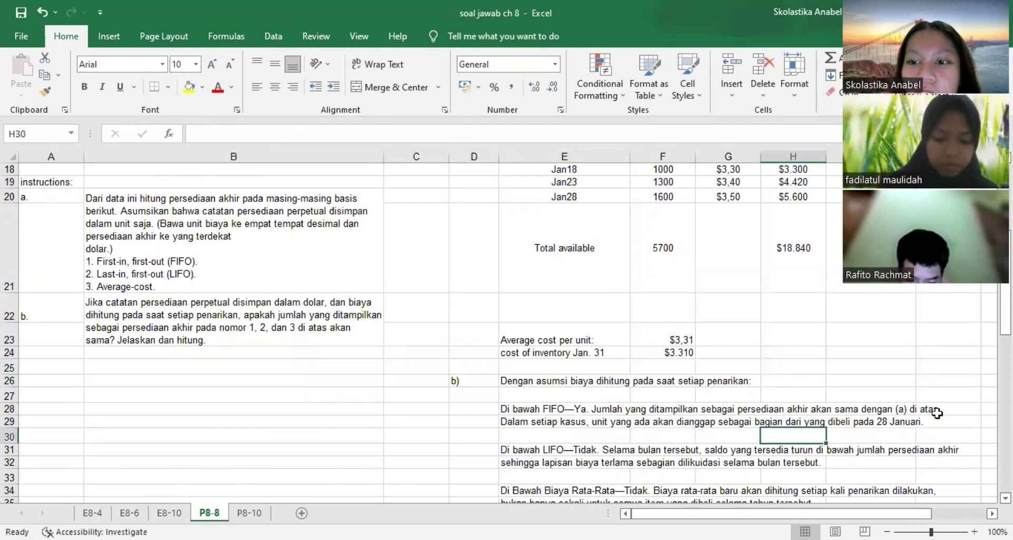
left_click(636, 440)
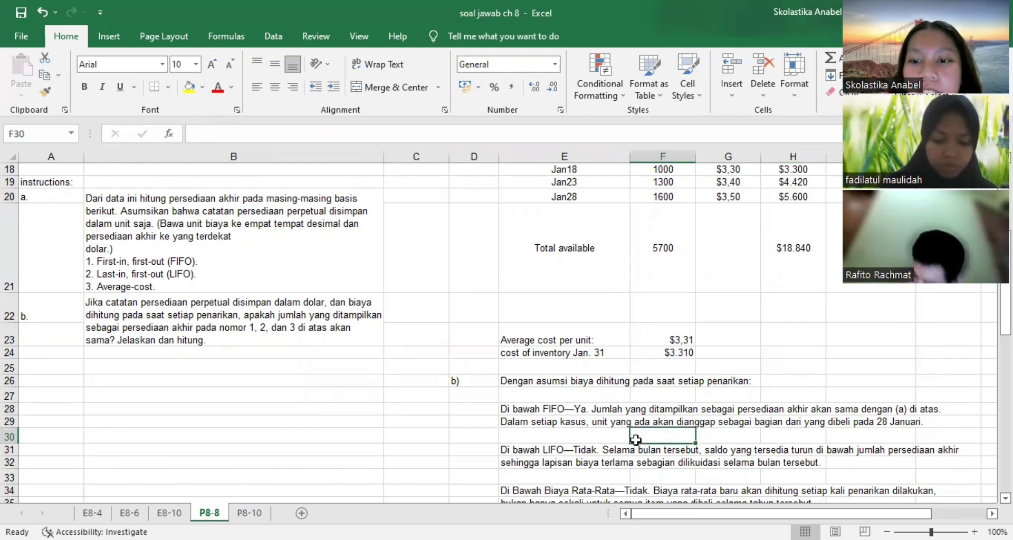
- Read the part b explanations for LIFO and average cost, down to the heading of the supporting computations
key("Down")
key("Down")
key("Down")
key("Down")
key("Down")
key("Down")
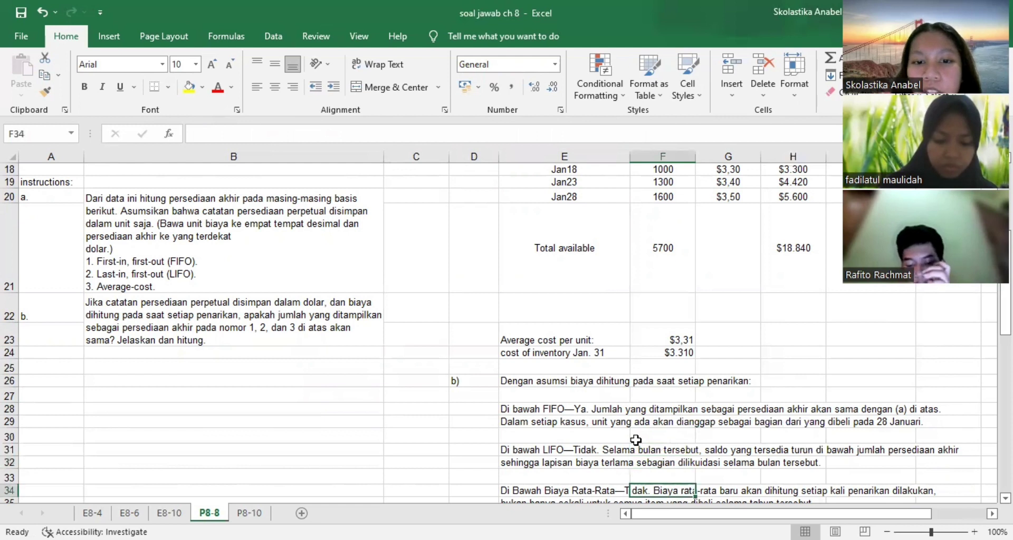
key("Down")
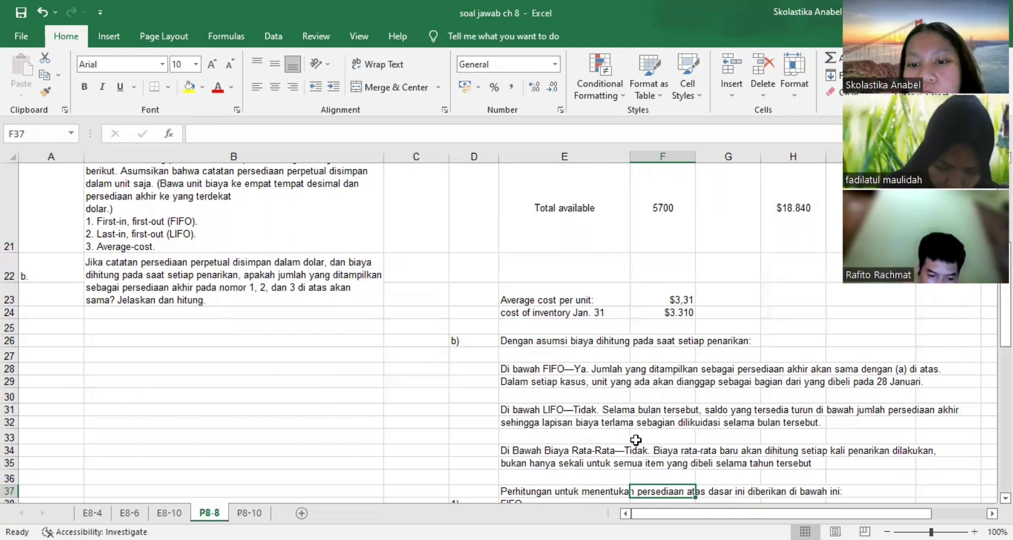
key("Down")
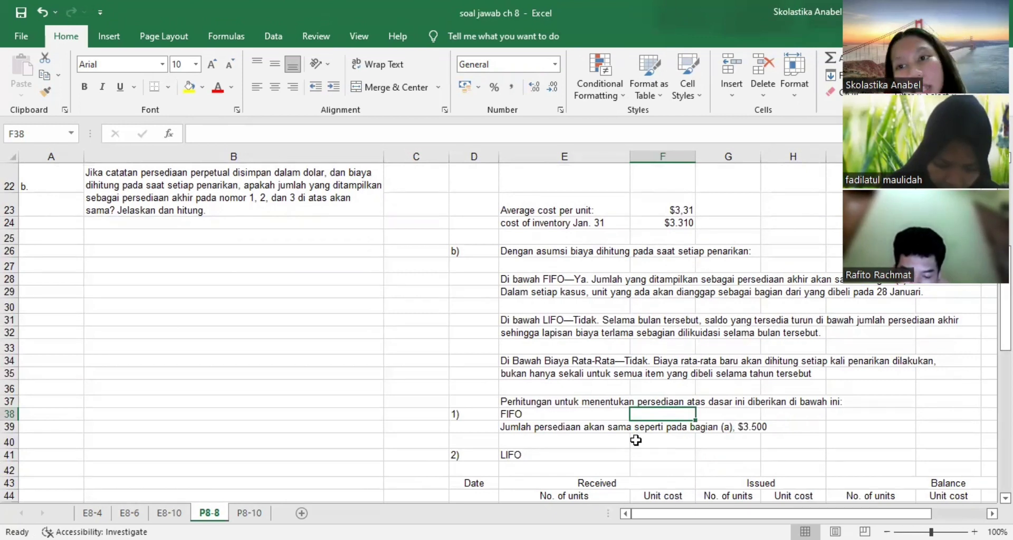
- Display the part b LIFO perpetual table at 90% zoom and examine the Jan2 date, balance units and unit cost
key("Down")
key("Down")
key("Down")
key("Down")
key("Down")
key("Down")
key("Down")
key("Down")
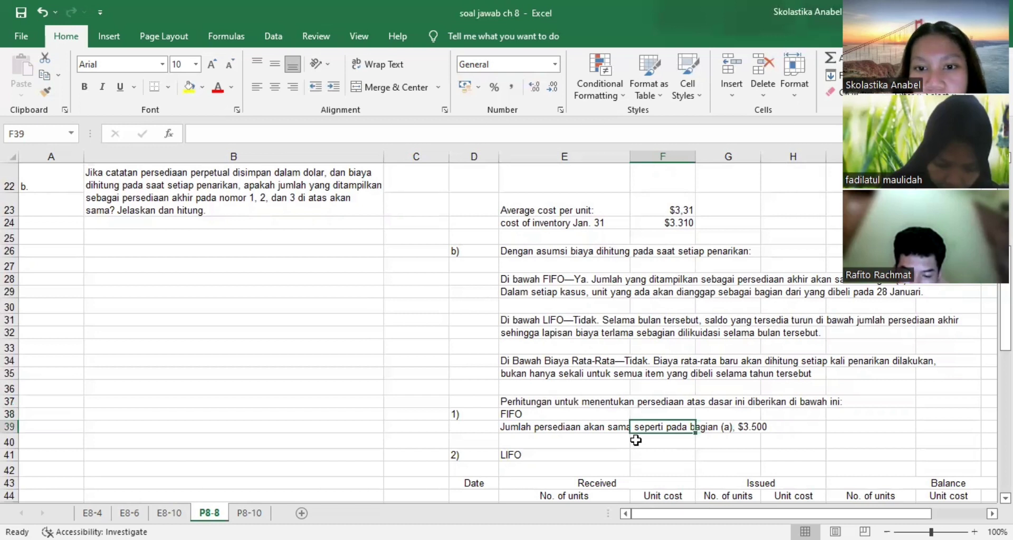
key("Down")
key("Down")
key("Down")
key("Down")
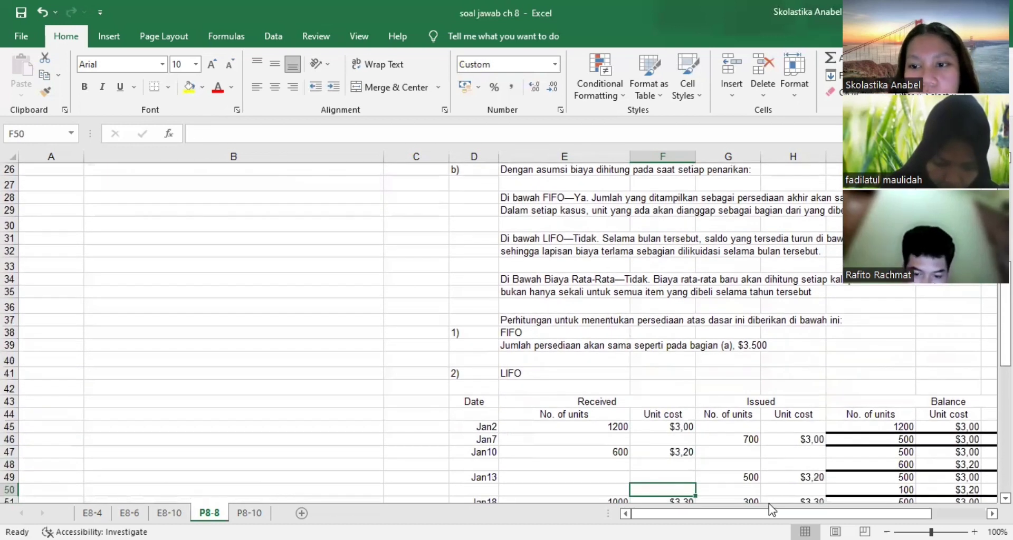
left_click(887, 532)
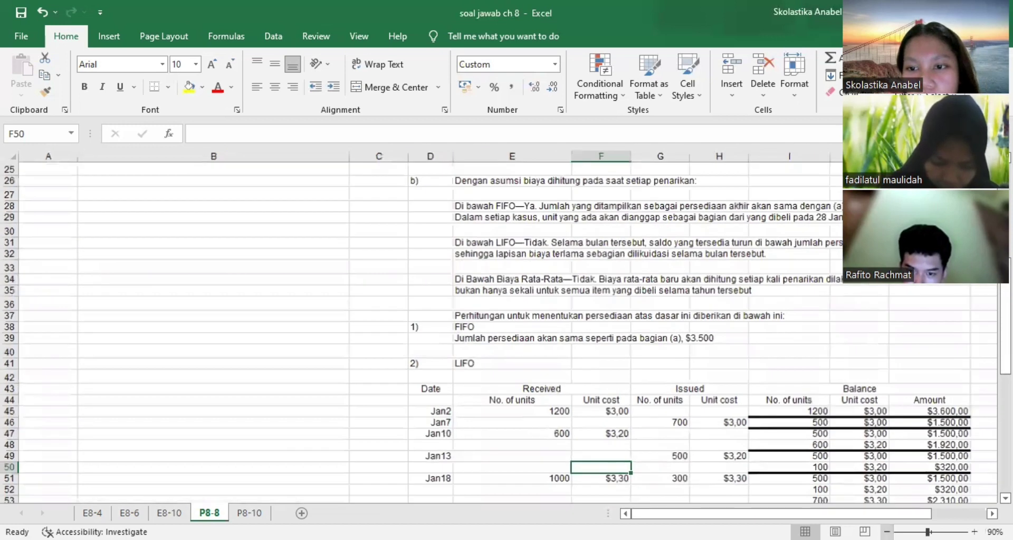
left_click(445, 413)
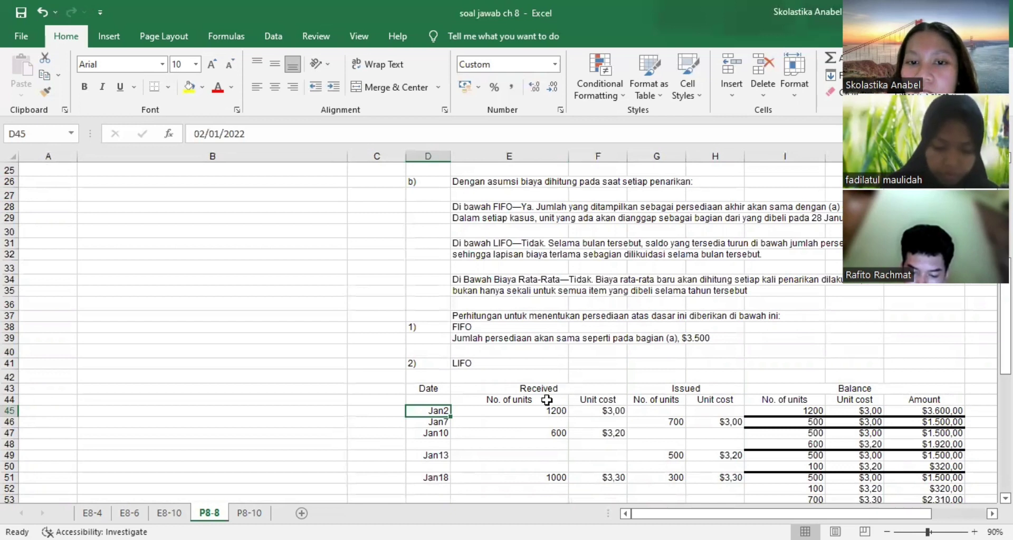
left_click(819, 411)
left_click(846, 411)
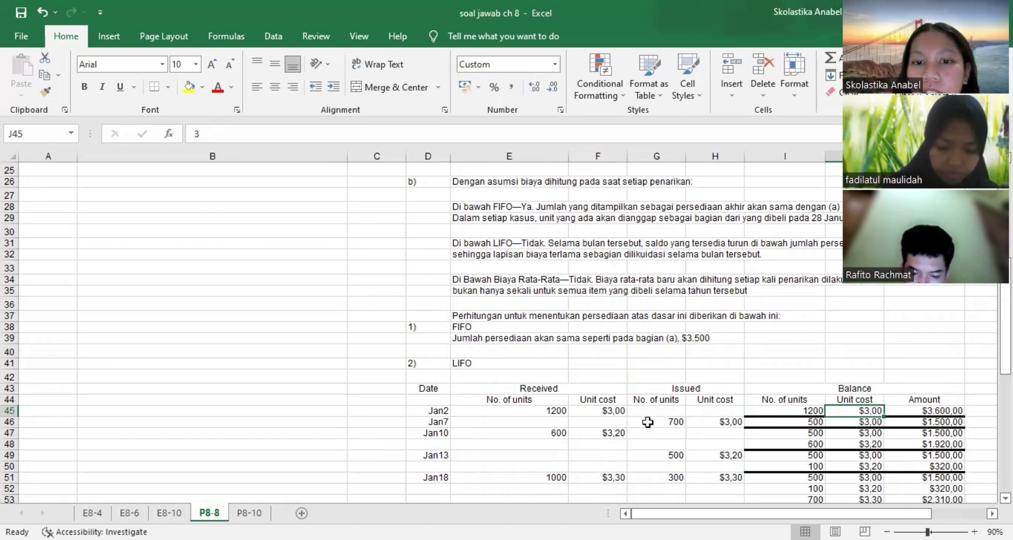
- Follow the LIFO perpetual table down to the Jan. 31 inventory row, and return to the inventory card in the problem
left_click(633, 433)
key("Down")
key("Down")
key("Down")
key("Down")
key("Down")
key("Down")
key("Down")
key("Down")
key("Down")
key("Down")
key("Down")
key("Down")
key("Down")
key("Down")
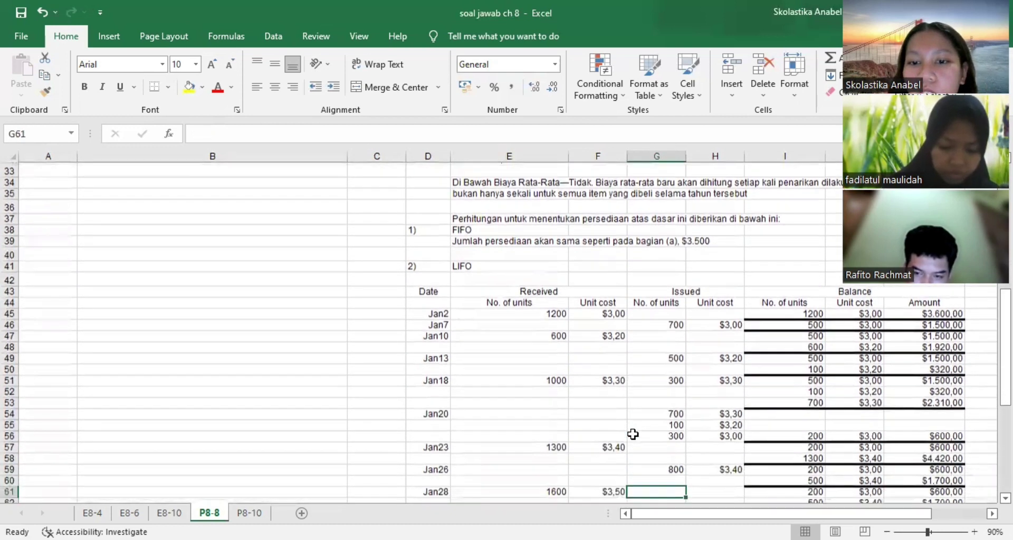
key("Down")
key("Down")
key("Down")
key("Down")
key("Down")
key("Down")
key("Down")
key("Down")
key("Up")
key("Up")
key("Right")
key("Right")
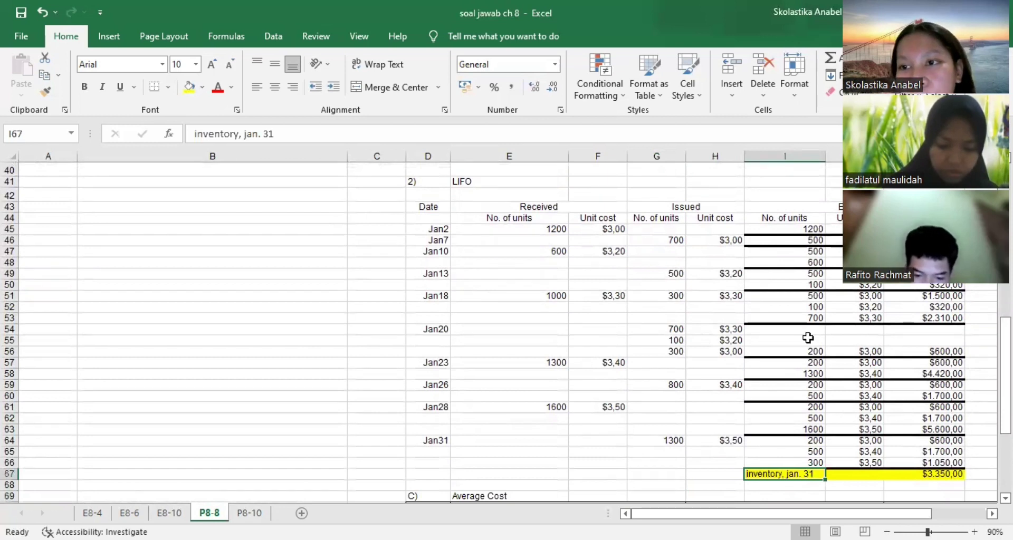
left_click_drag(1005, 375, 1006, 347)
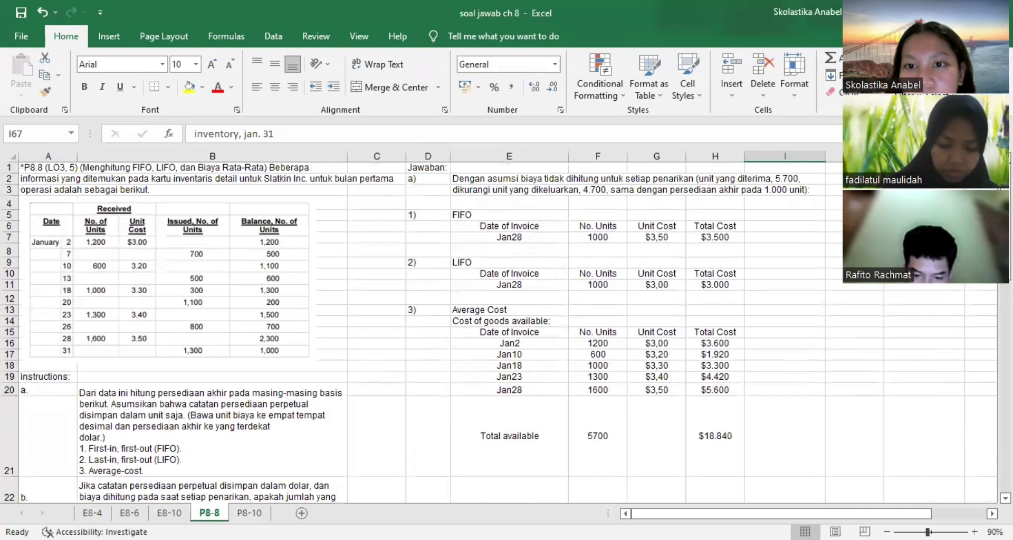
- Compare the part a LIFO total cost with the Jan. 31 inventory amount in the part b LIFO perpetual table
left_click(691, 286)
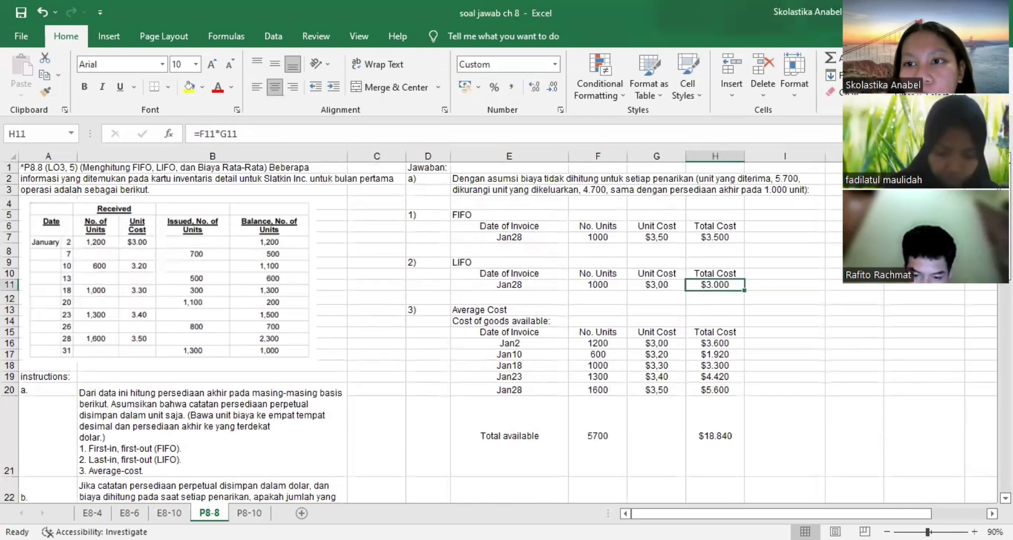
scroll(507, 332, "down", 12)
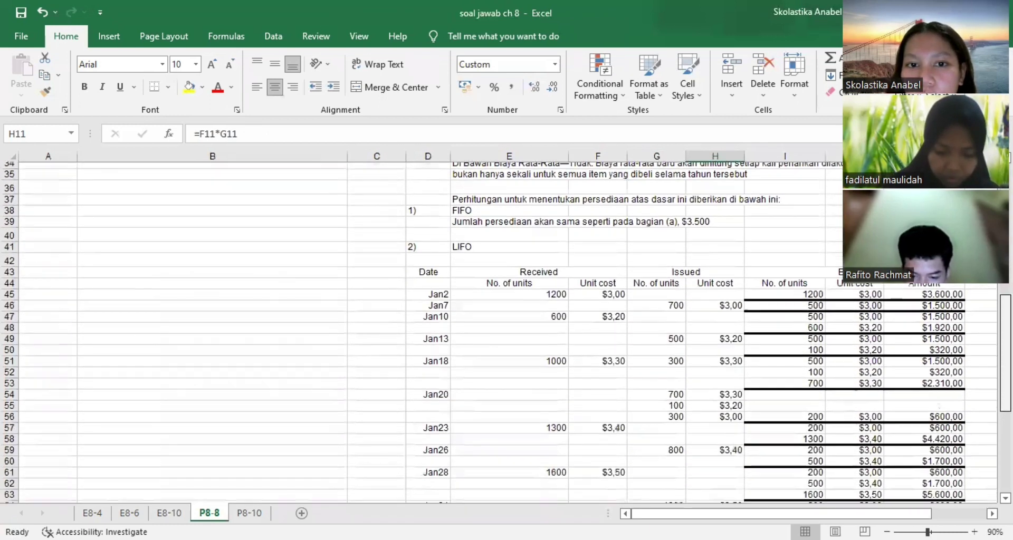
scroll(847, 499, "down", 1)
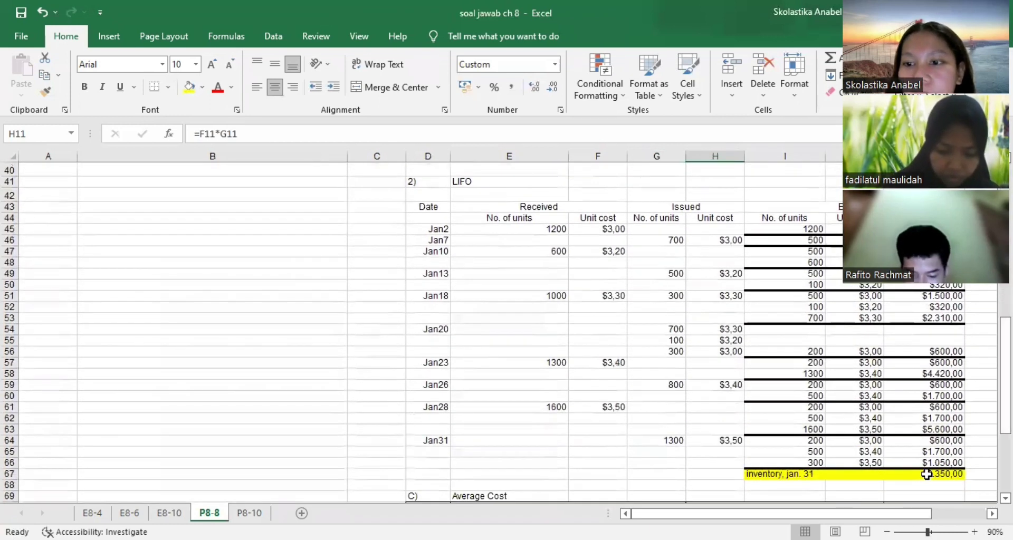
left_click(933, 474)
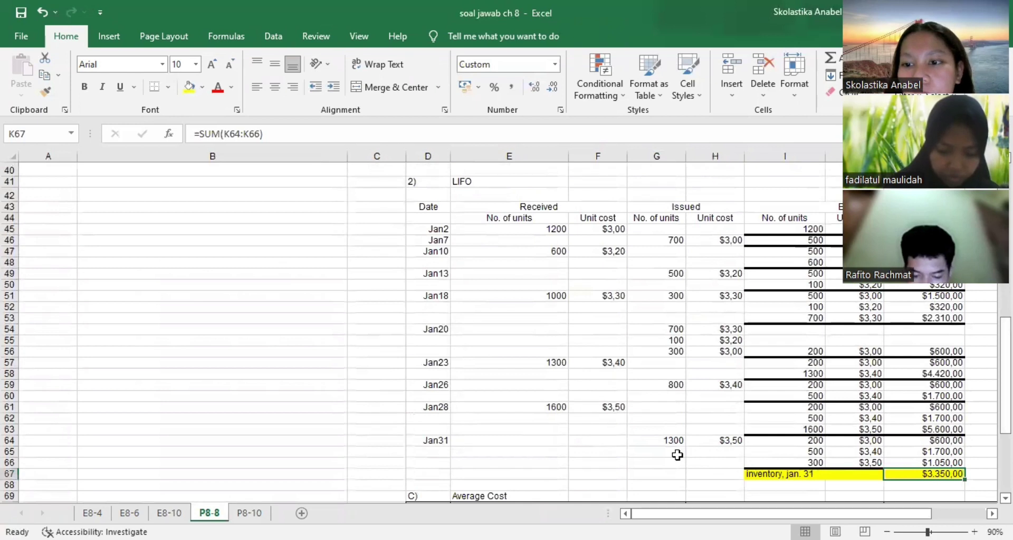
- Follow the part b Average Cost table through its dated rows to the amount in the Inventory, Jan 31 row
left_click(566, 449)
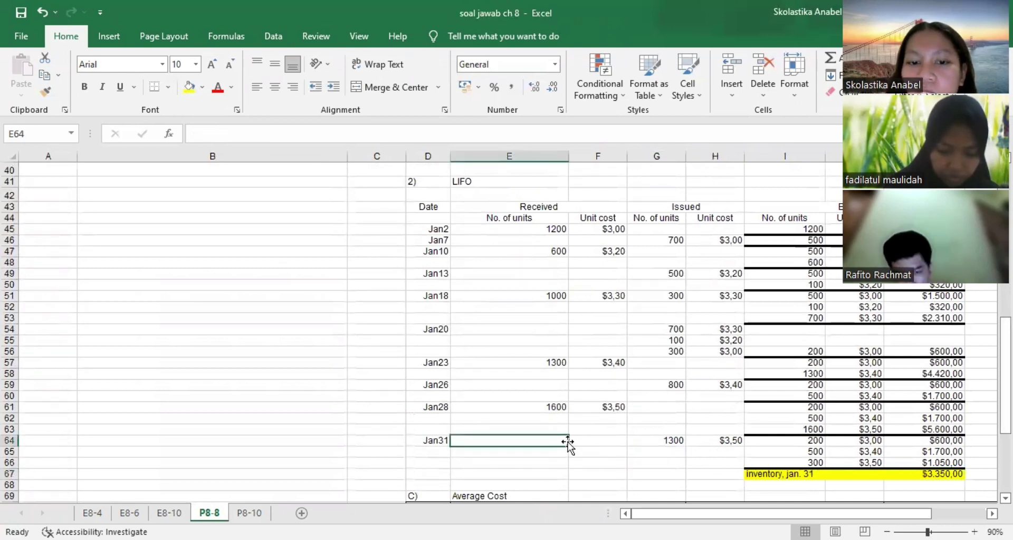
key("Down")
key("Down")
key("Down")
key("Down")
key("Down")
key("Down")
key("Down")
key("Down")
key("Down")
key("Down")
key("Down")
key("Down")
key("Down")
key("Down")
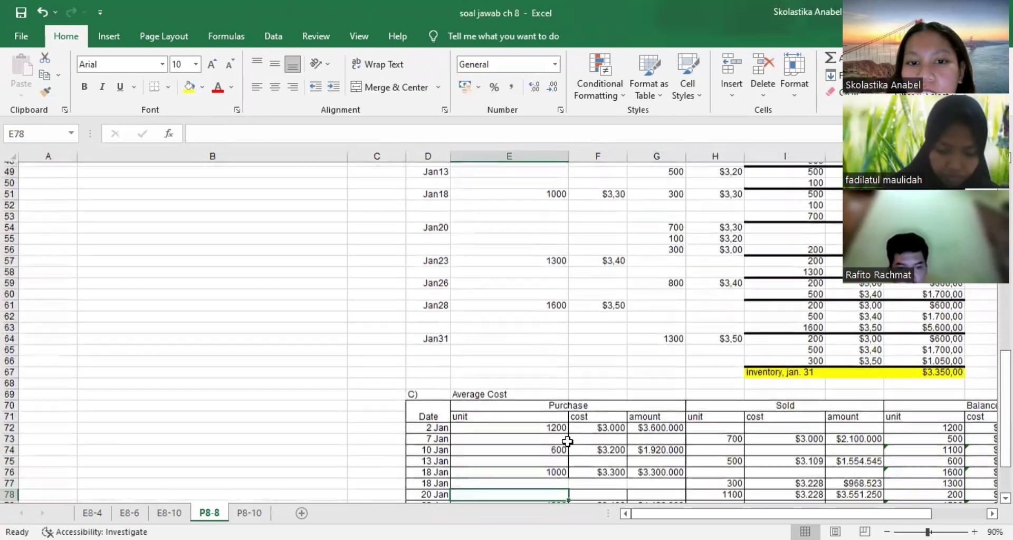
key("Down")
key("Down")
key("Down")
key("Down")
key("Down")
key("Down")
key("Down")
key("Down")
key("Down")
key("Down")
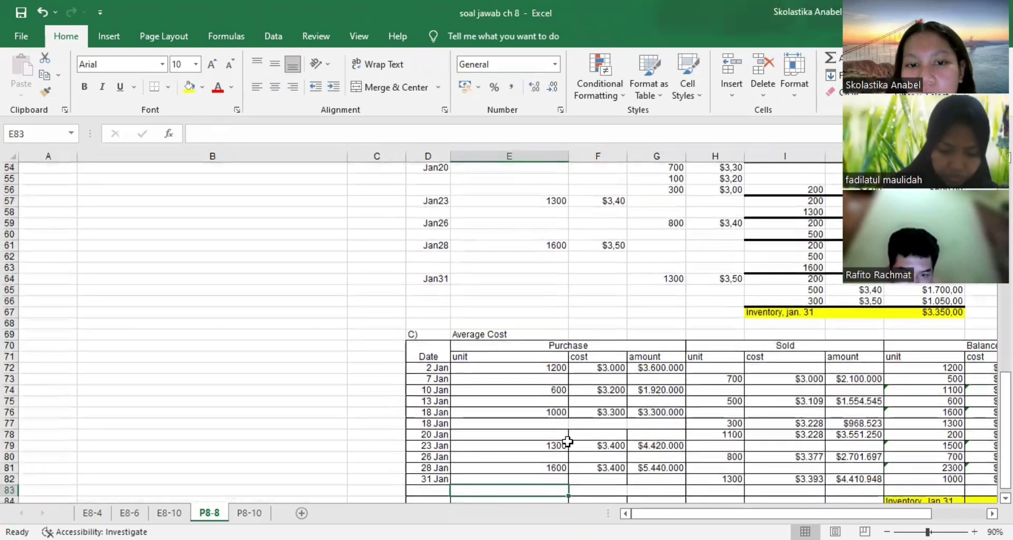
key("Up")
key("Up")
key("Up")
key("Up")
key("Right")
key("Right")
key("Right")
key("Right")
key("Right")
key("Right")
key("Right")
key("Right")
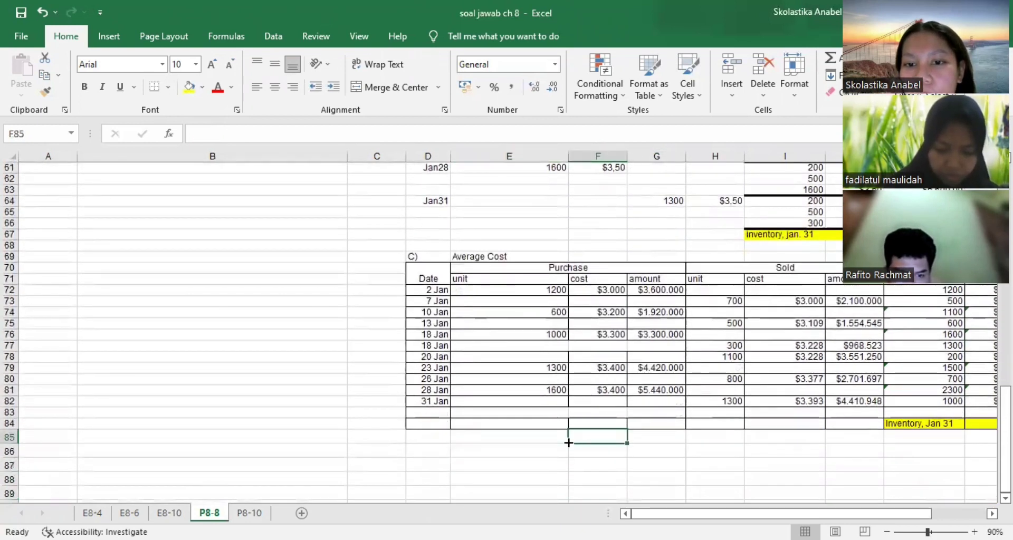
key("Up")
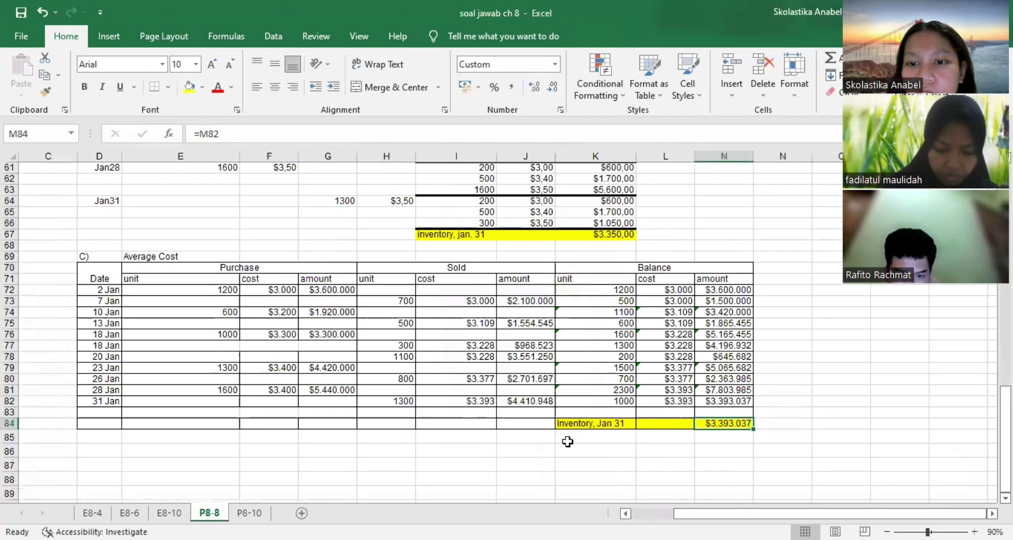
- Check the formula for the part a average-cost inventory at Jan. 31, and return to the part b LIFO and Average Cost tables
left_click_drag(1005, 402, 1005, 302)
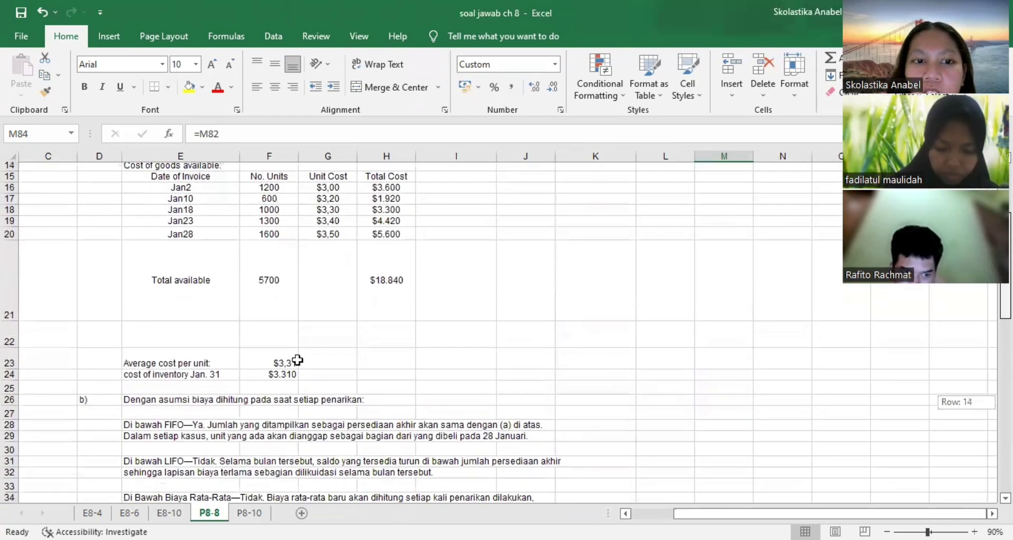
left_click(285, 374)
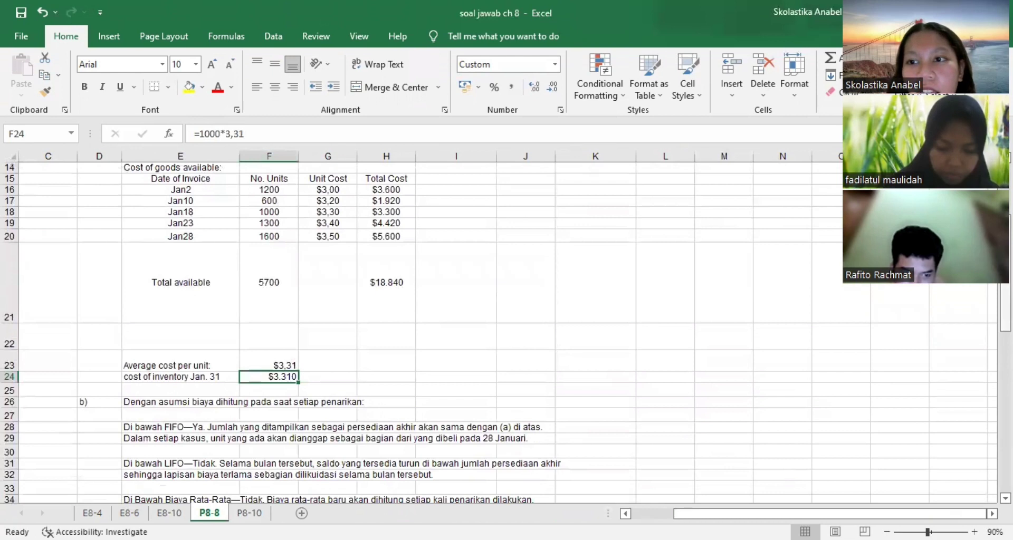
left_click_drag(1005, 300, 1006, 393)
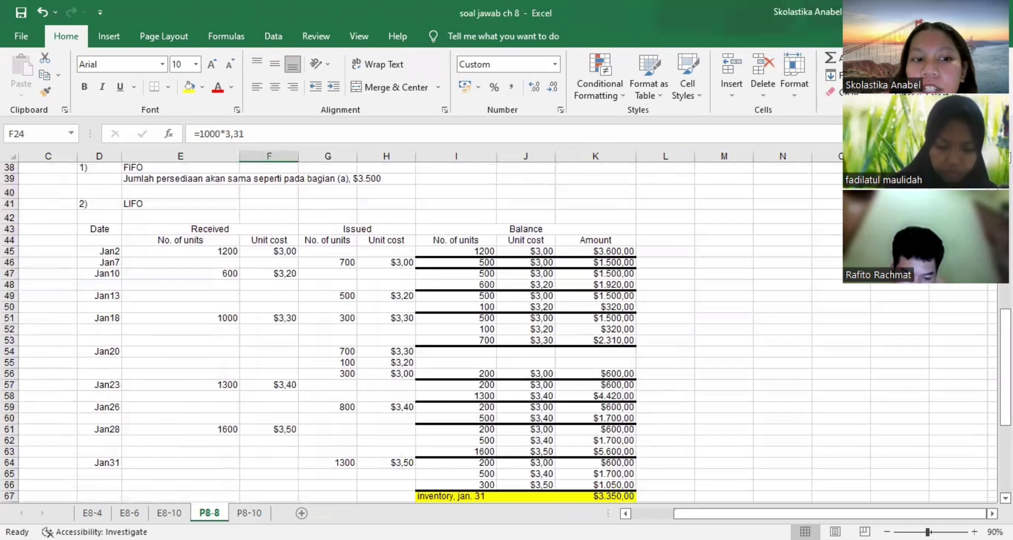
left_click_drag(1005, 393, 1005, 448)
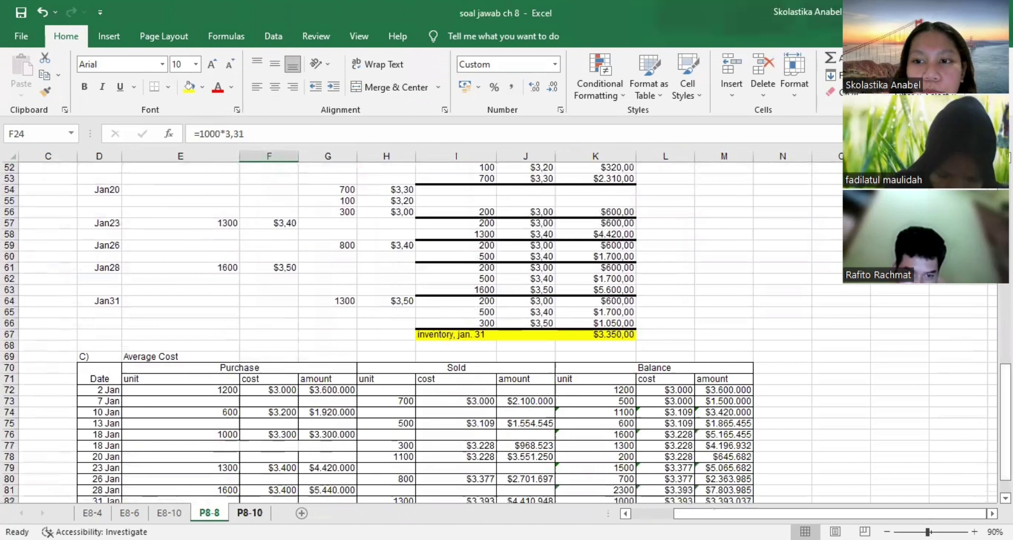
- Display the P8-10 sheet and read the new account amounts for 2011 and the year-end income computation
left_click(249, 513)
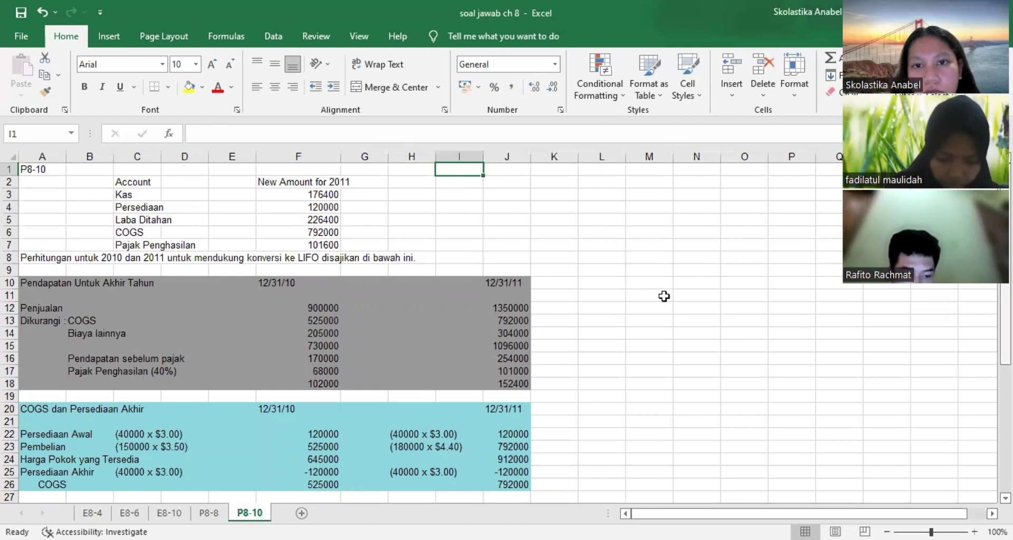
left_click(614, 193)
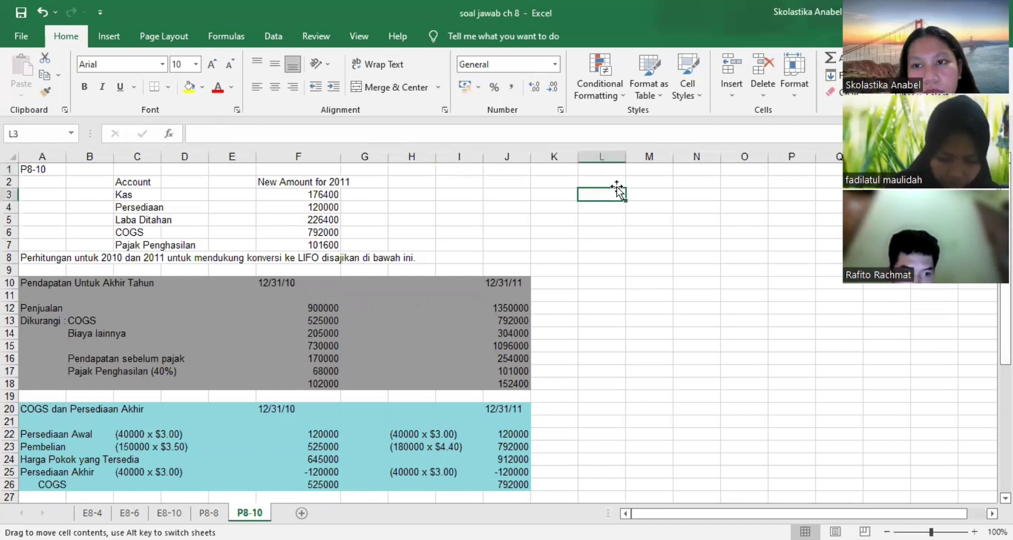
left_click(616, 183)
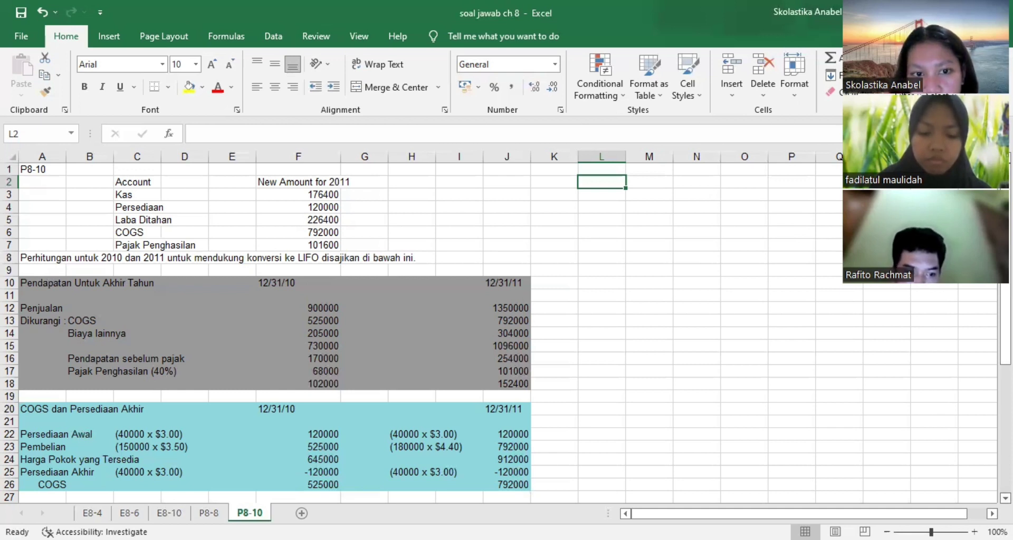
- Read the COGS and ending inventory computation and the cash determination section (Penentuan Kas) on the P8-10 sheet
scroll(505, 330, "down", 1)
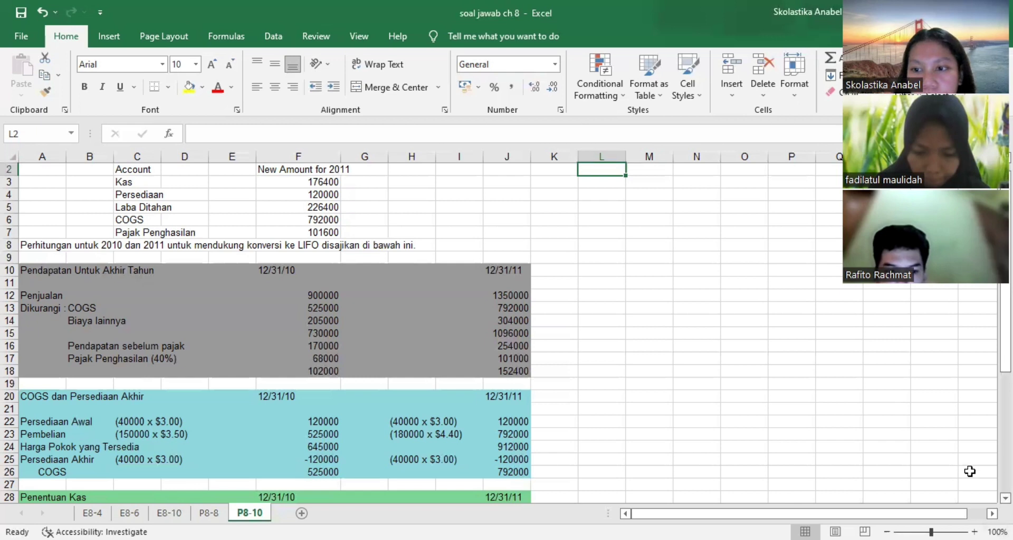
scroll(969, 471, "down", 1)
scroll(506, 333, "down", 4)
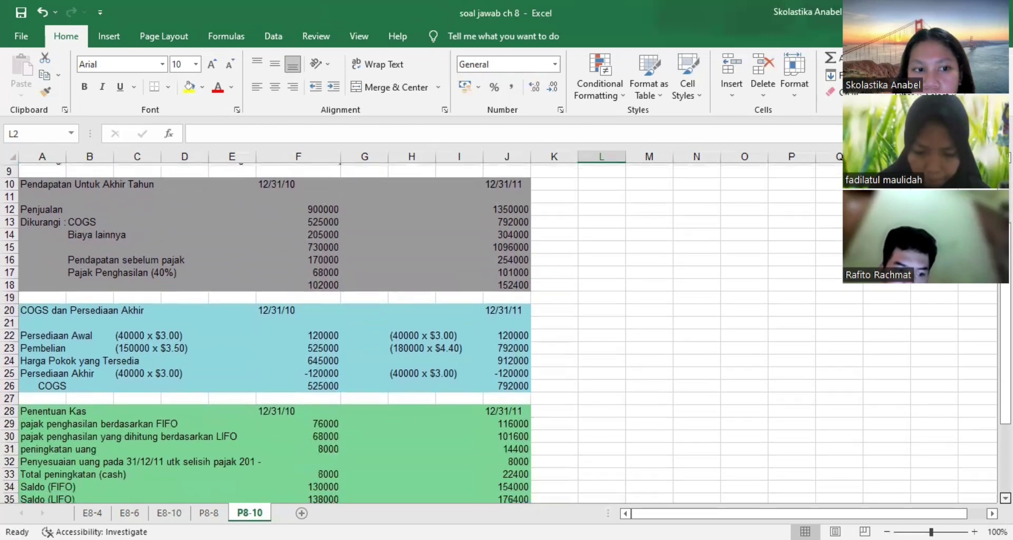
- Read the retained earnings section of P8-10 and examine the 12/31/11 retained earnings adjustment in J41
scroll(507, 333, "down", 2)
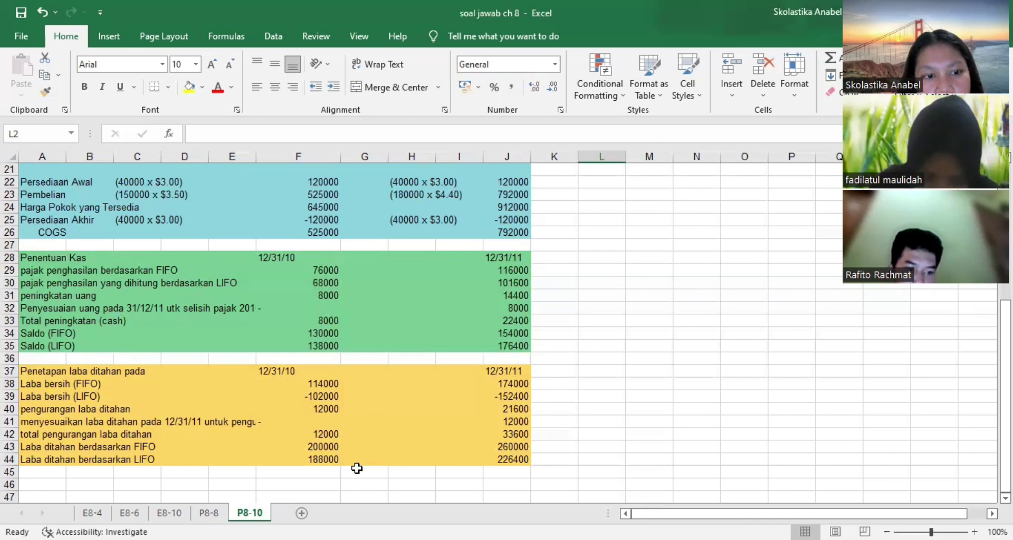
left_click(336, 483)
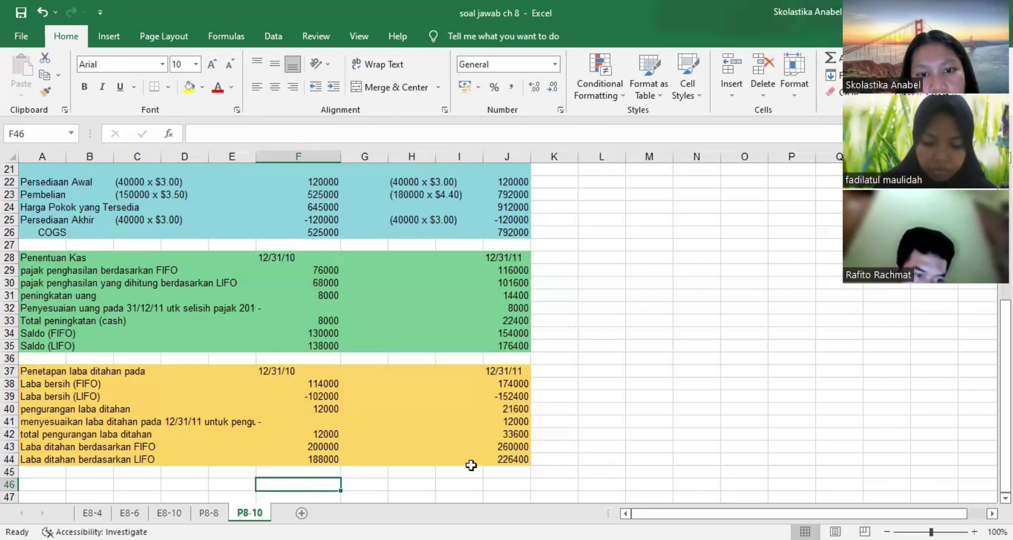
left_click(510, 424)
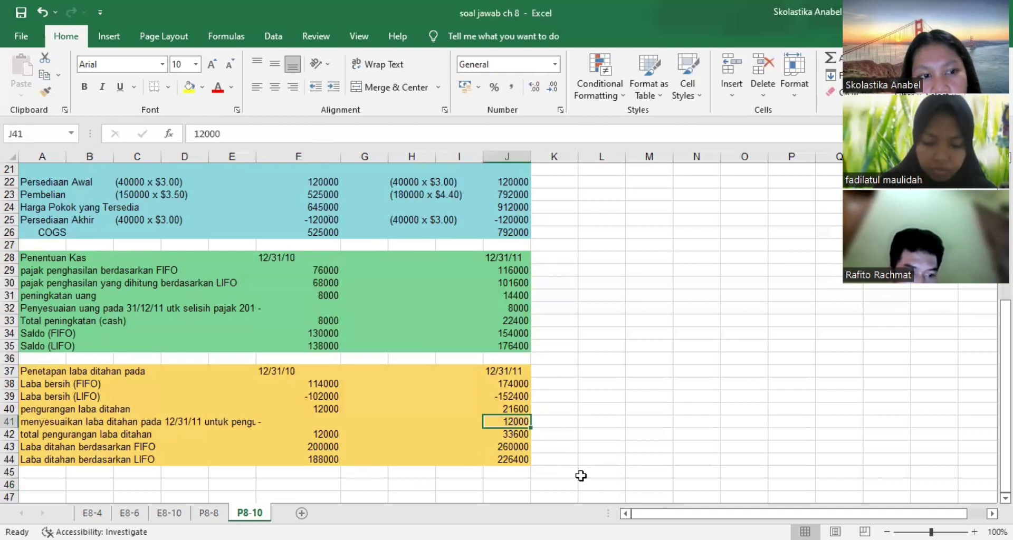